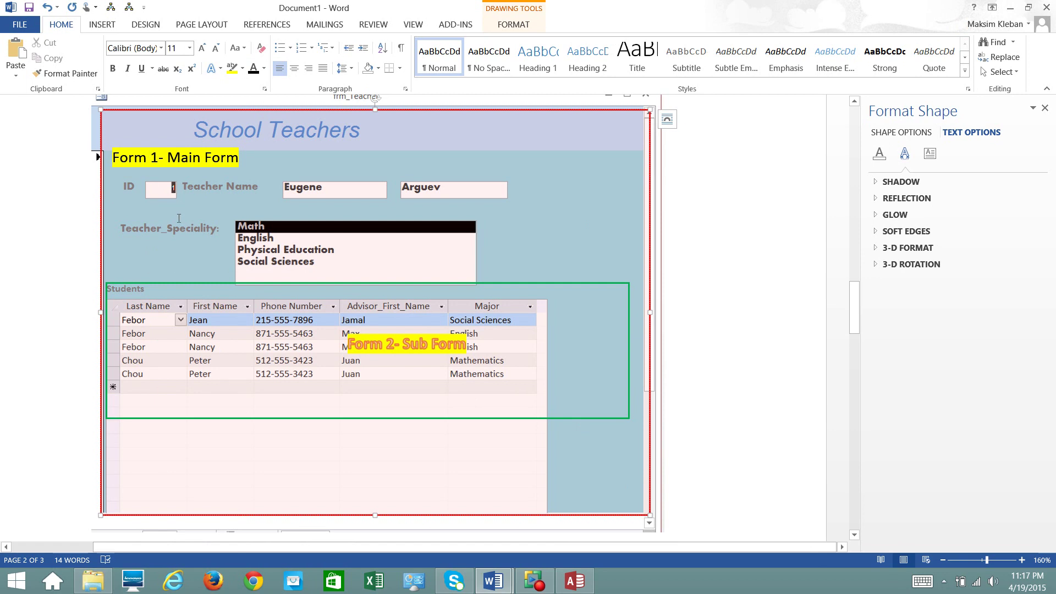
# - Switch to the Advanced Forms Application database in Access and close the Relationships window
pyautogui.click(576, 580)
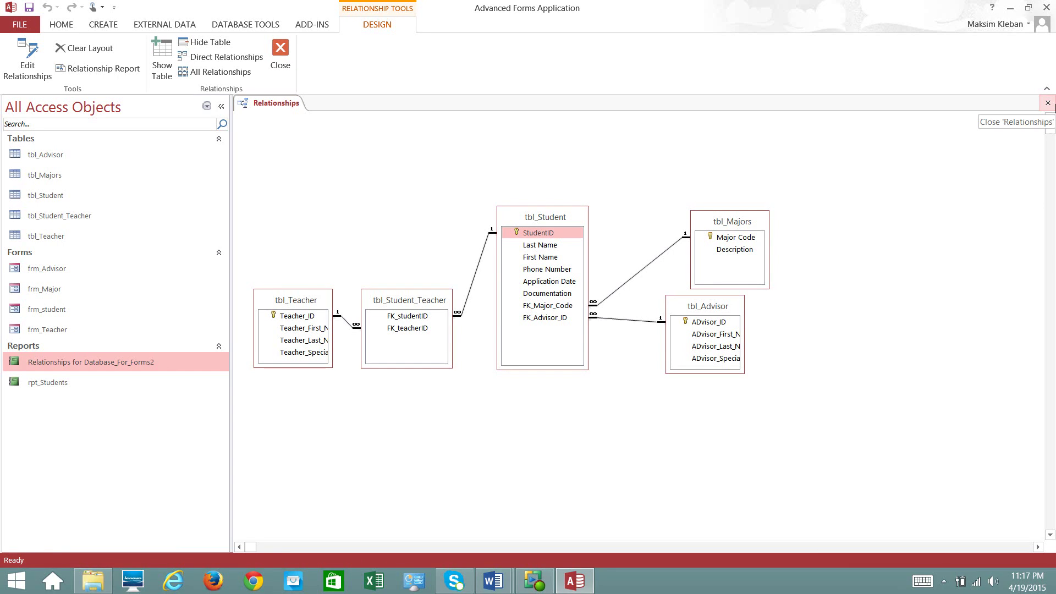
pyautogui.click(1048, 103)
pyautogui.click(480, 328)
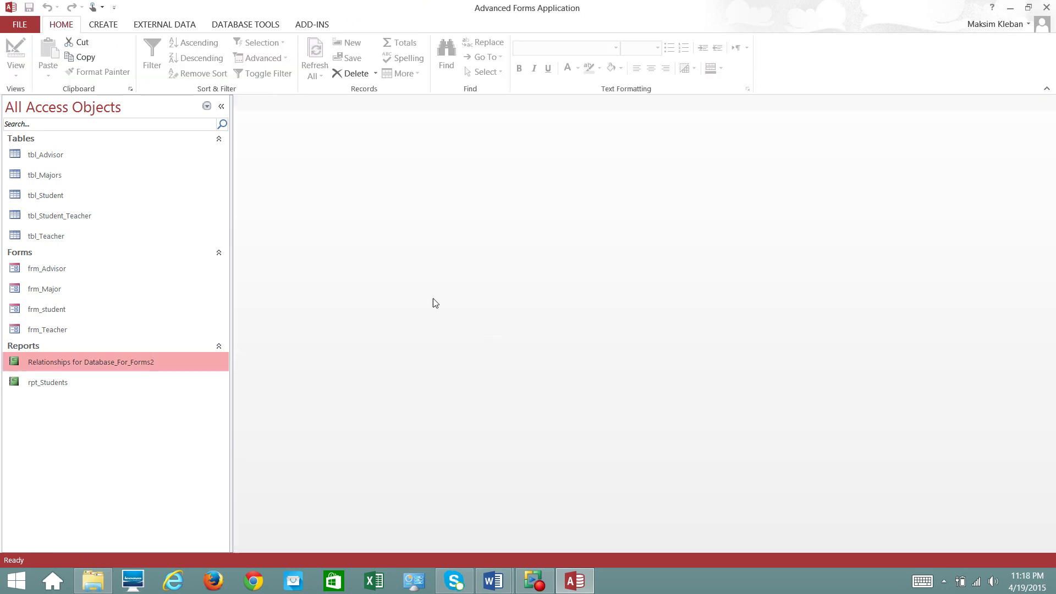
pyautogui.click(111, 27)
pyautogui.click(257, 60)
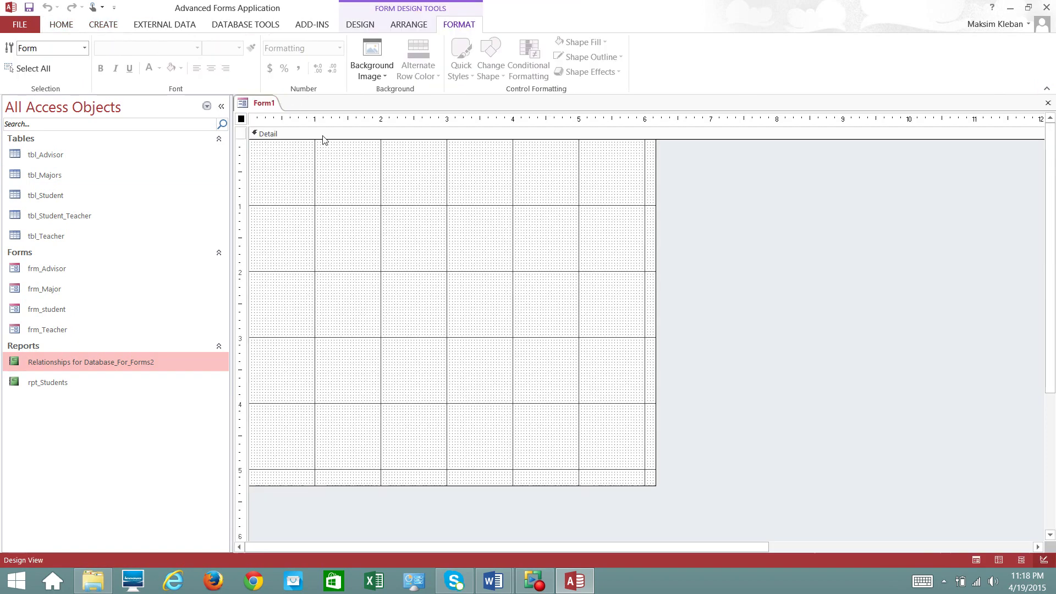
pyautogui.click(1048, 103)
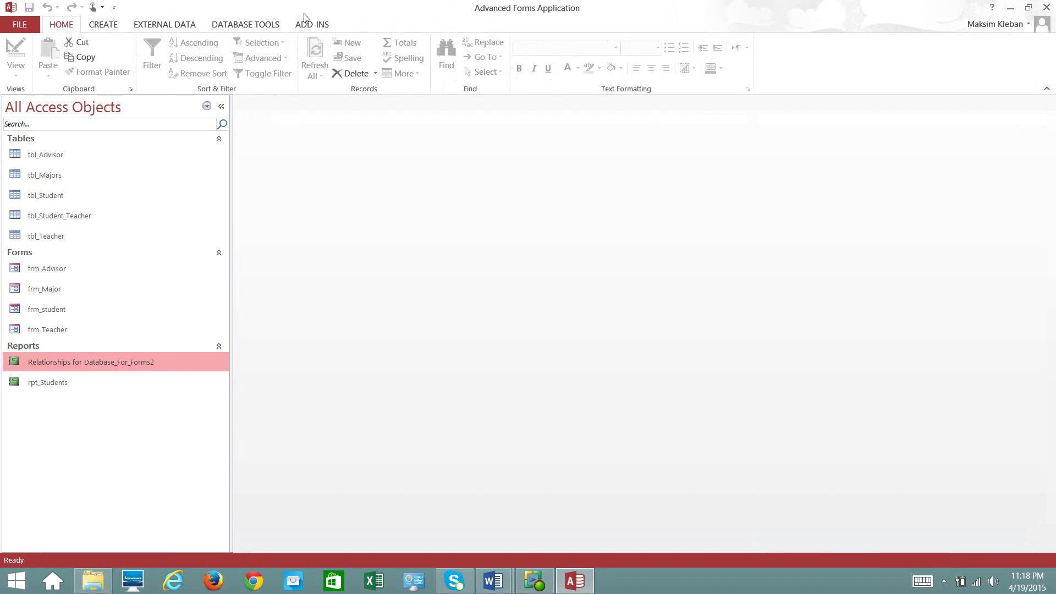
# - Create a new query in Design view based on tbl_Student and tbl_Student_Teacher
pyautogui.click(119, 26)
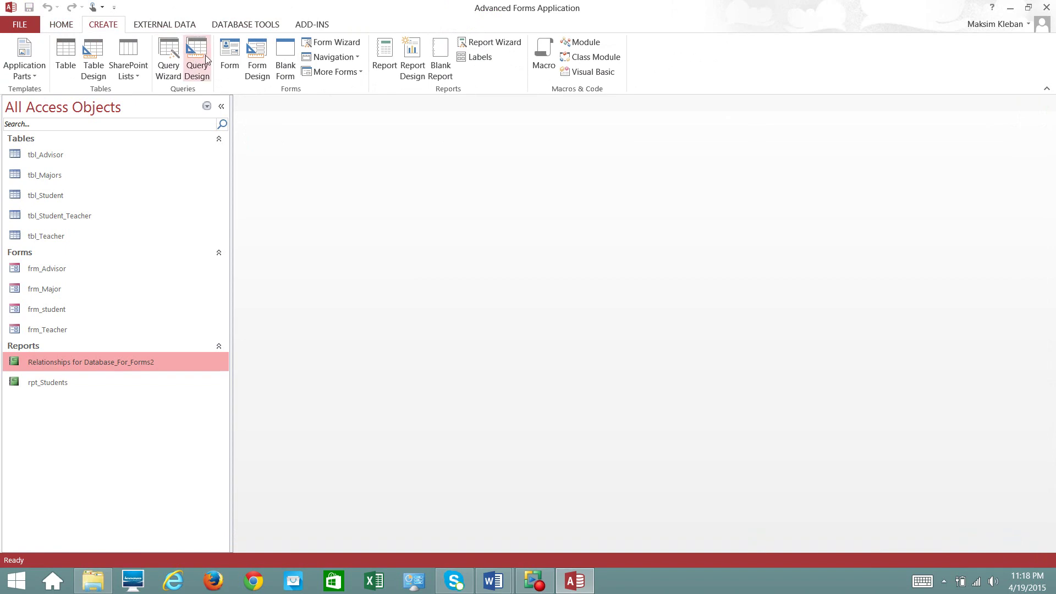
pyautogui.click(193, 71)
pyautogui.moveTo(474, 363); pyautogui.dragTo(481, 159)
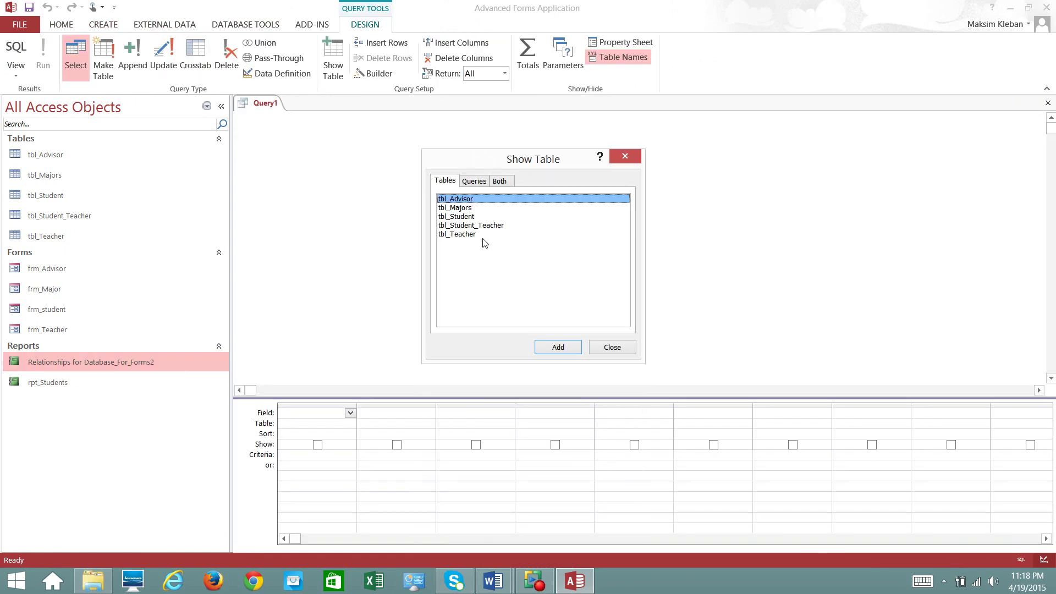
pyautogui.doubleClick(466, 217)
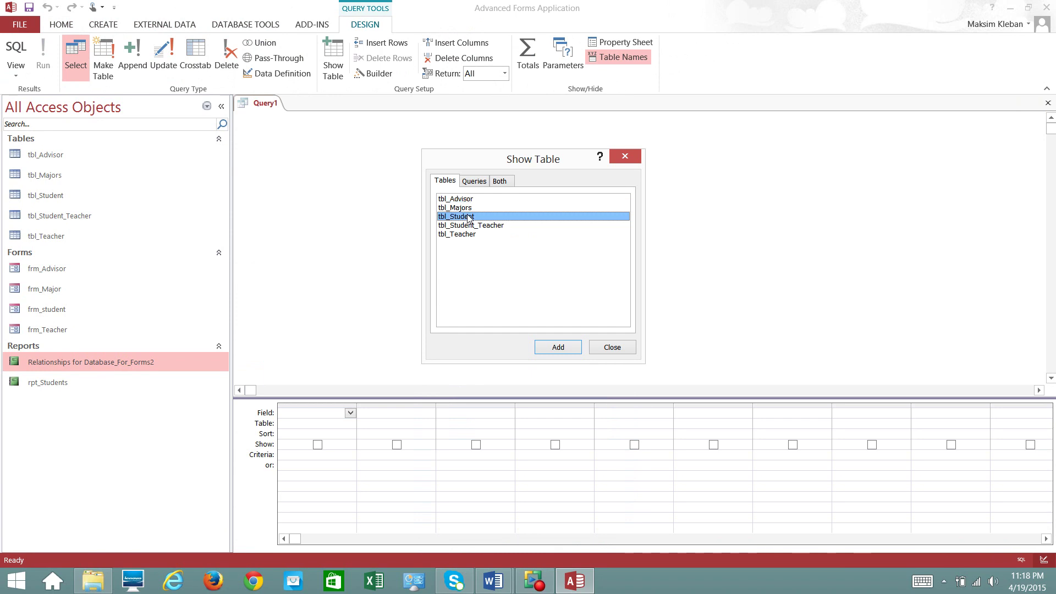
pyautogui.doubleClick(467, 225)
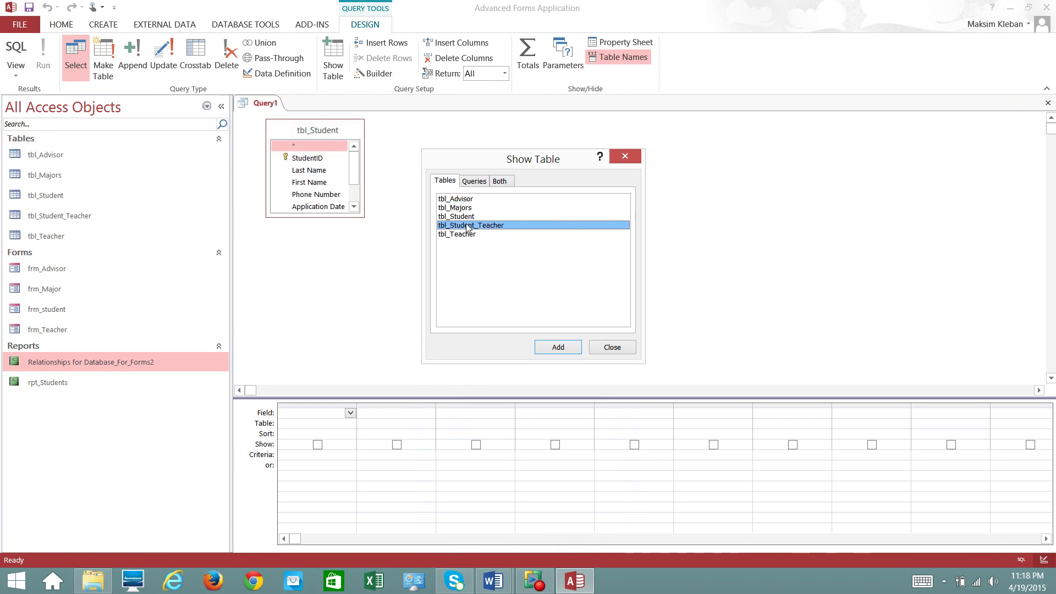
pyautogui.click(604, 348)
# - Enlarge the tbl_Student_Teacher field box and add its FK_studentID and FK_teacherID fields to the query
pyautogui.moveTo(495, 217); pyautogui.dragTo(542, 235)
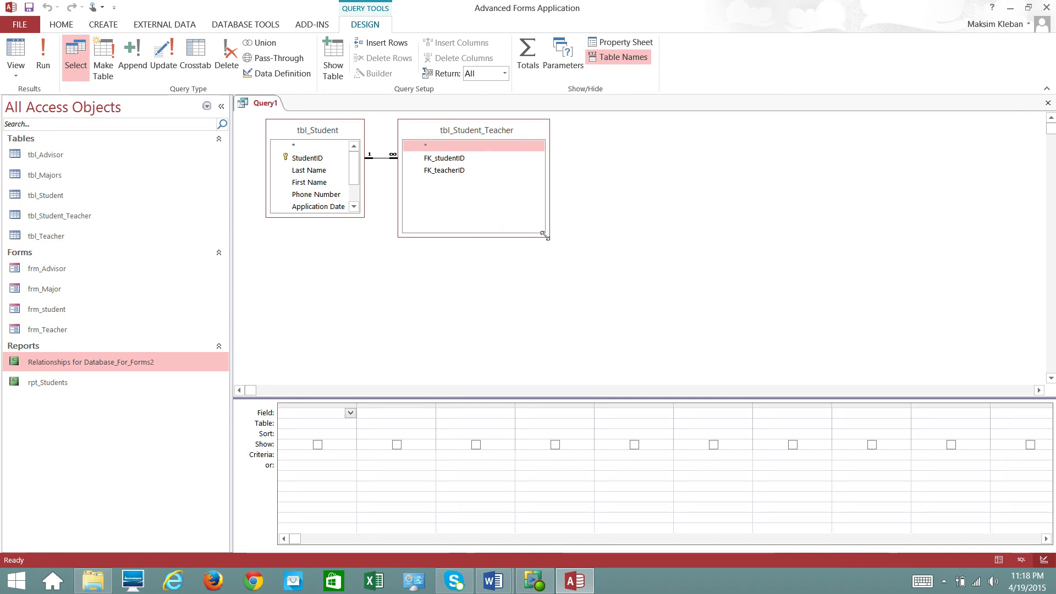
pyautogui.click(452, 164)
pyautogui.doubleClick(451, 162)
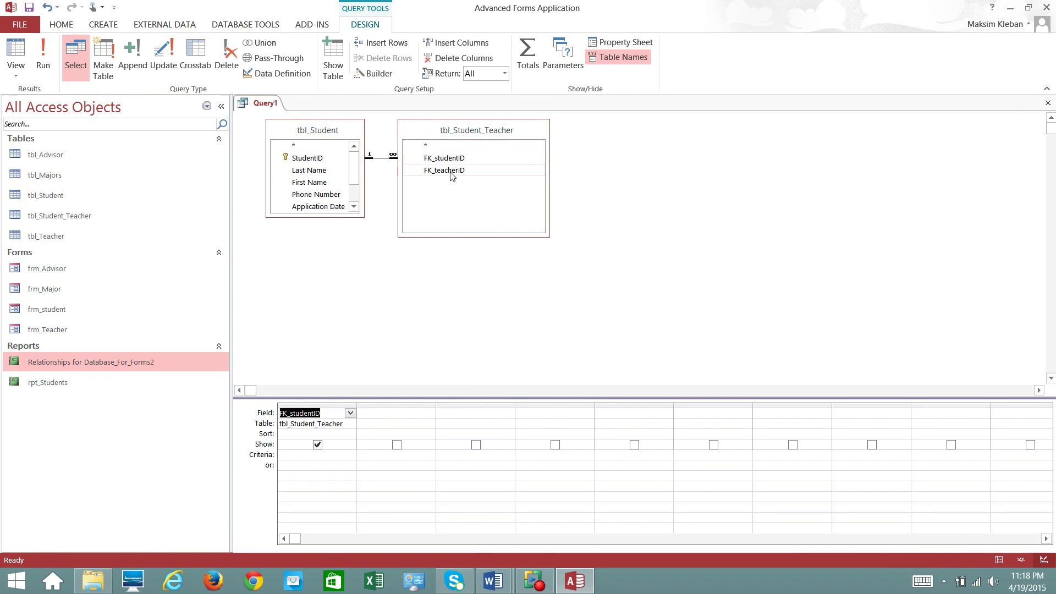
pyautogui.doubleClick(450, 171)
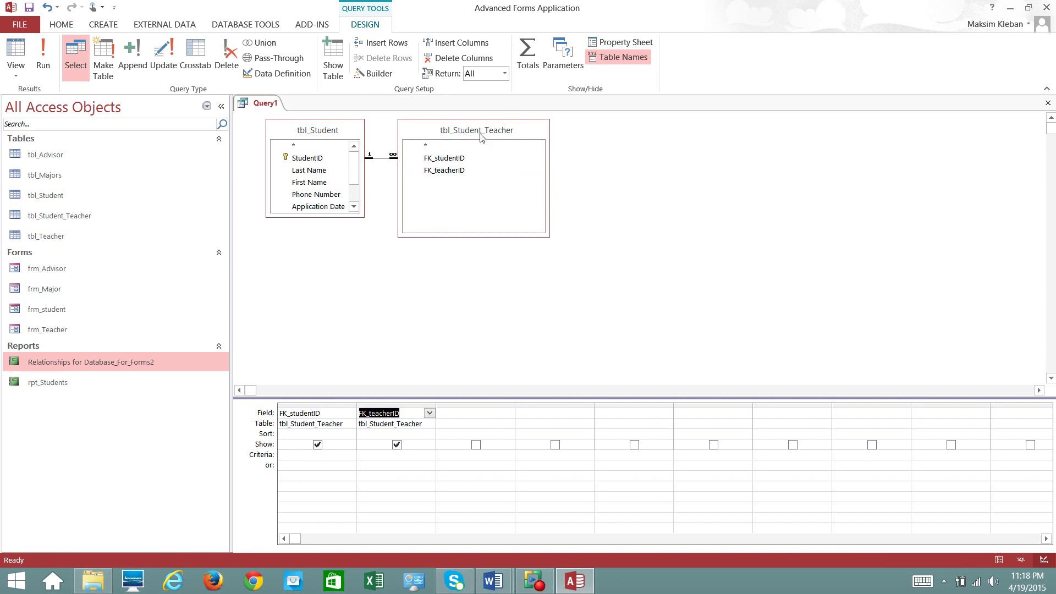
# - Enlarge the tbl_Student field box and add Last Name, First Name and Phone Number to the query
pyautogui.moveTo(364, 216); pyautogui.dragTo(374, 239)
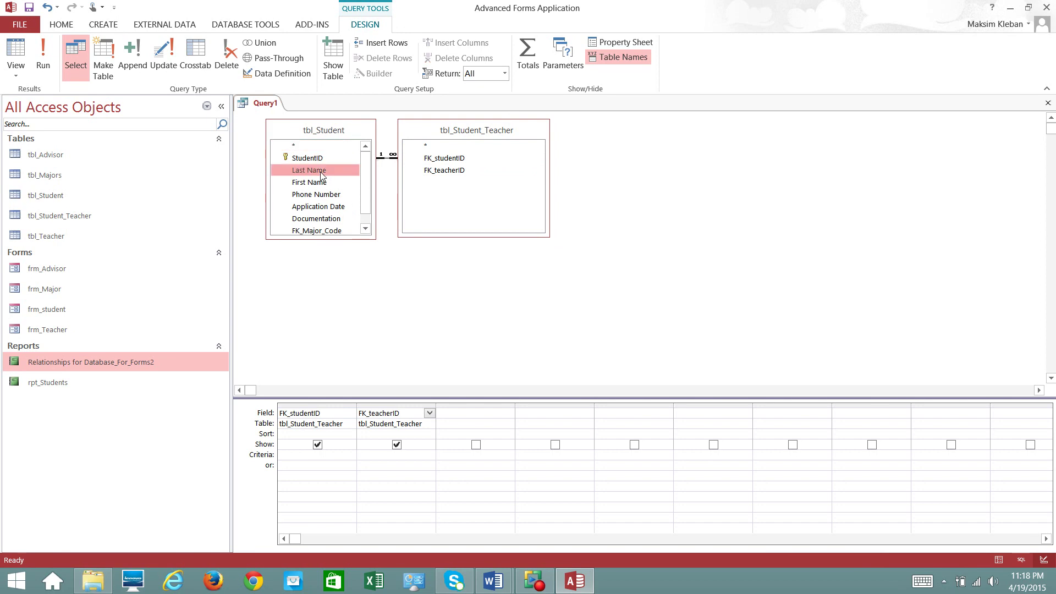
pyautogui.doubleClick(309, 170)
pyautogui.doubleClick(319, 186)
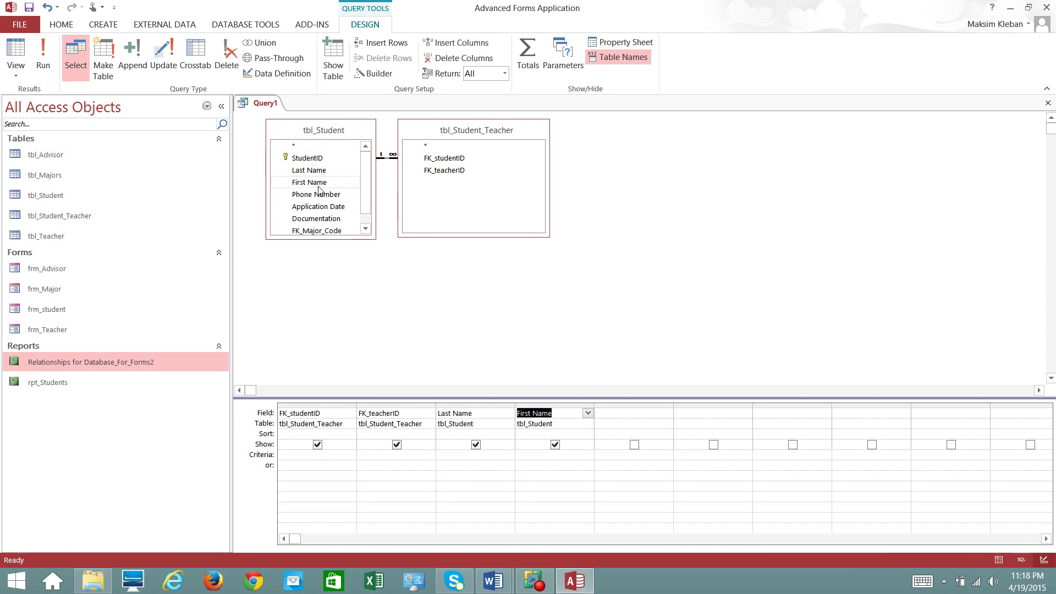
pyautogui.click(318, 197)
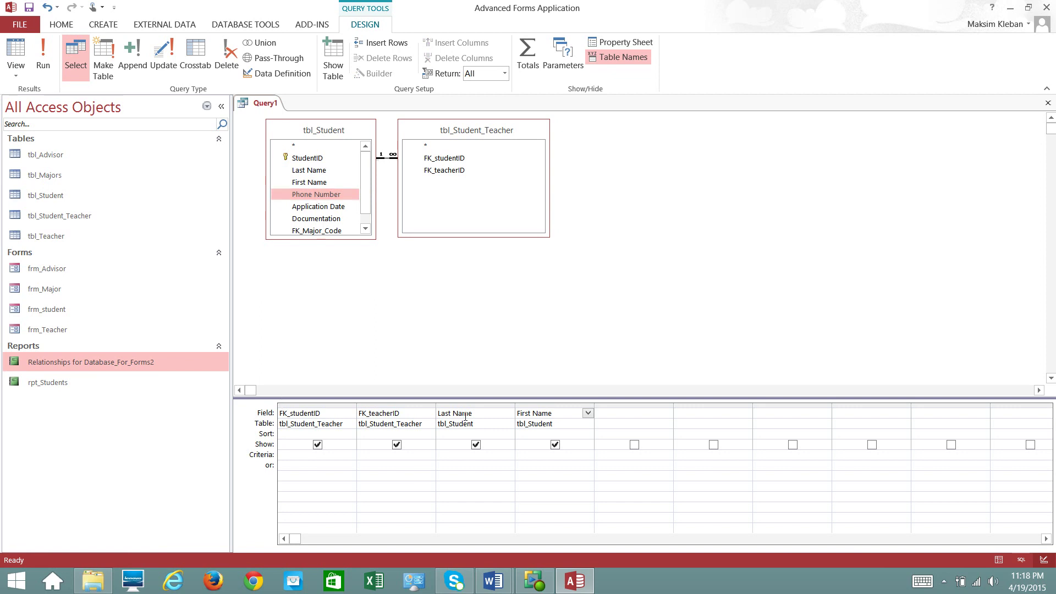
pyautogui.doubleClick(337, 196)
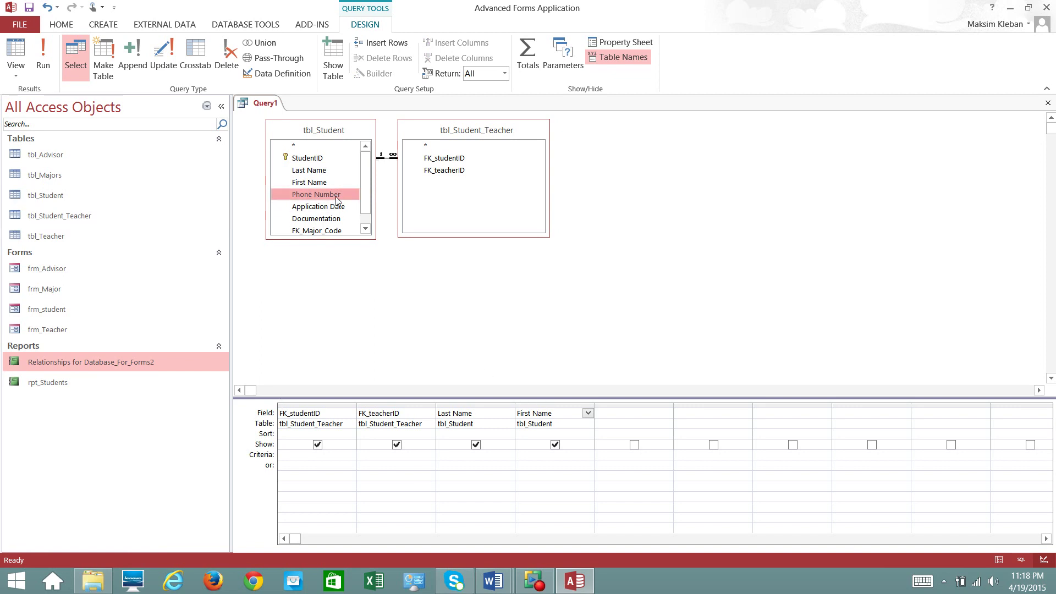
# - Save the query as qry_Student_teacher_subform
pyautogui.click(28, 7)
pyautogui.write('q')
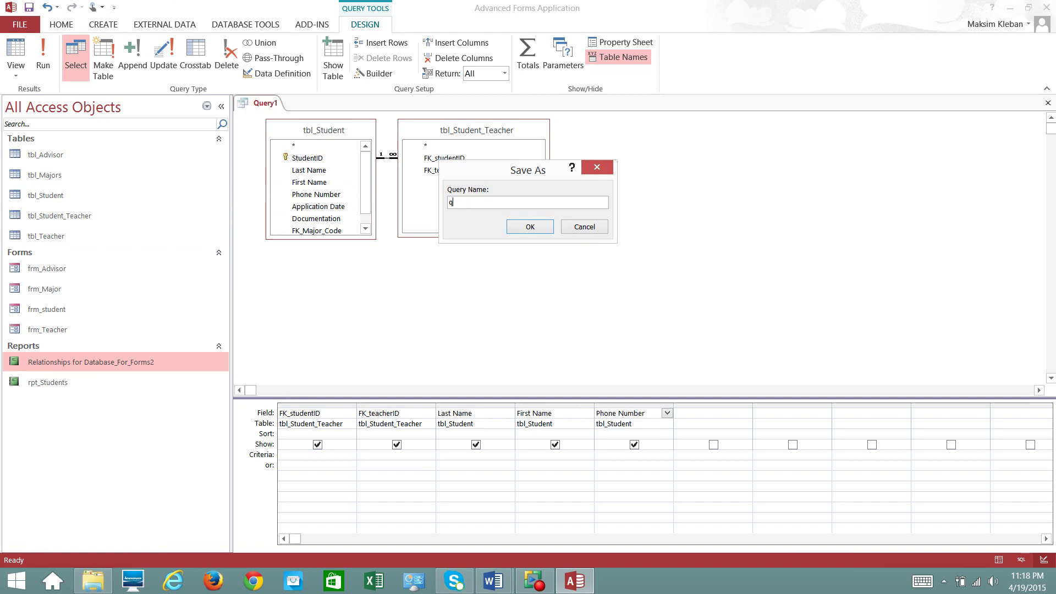
pyautogui.write('ry-Student_teacher')
pyautogui.press('Left')
pyautogui.press('Left')
pyautogui.press('Left')
pyautogui.press('Left')
pyautogui.press('BackSpace')
pyautogui.write('_subform')
pyautogui.click(527, 228)
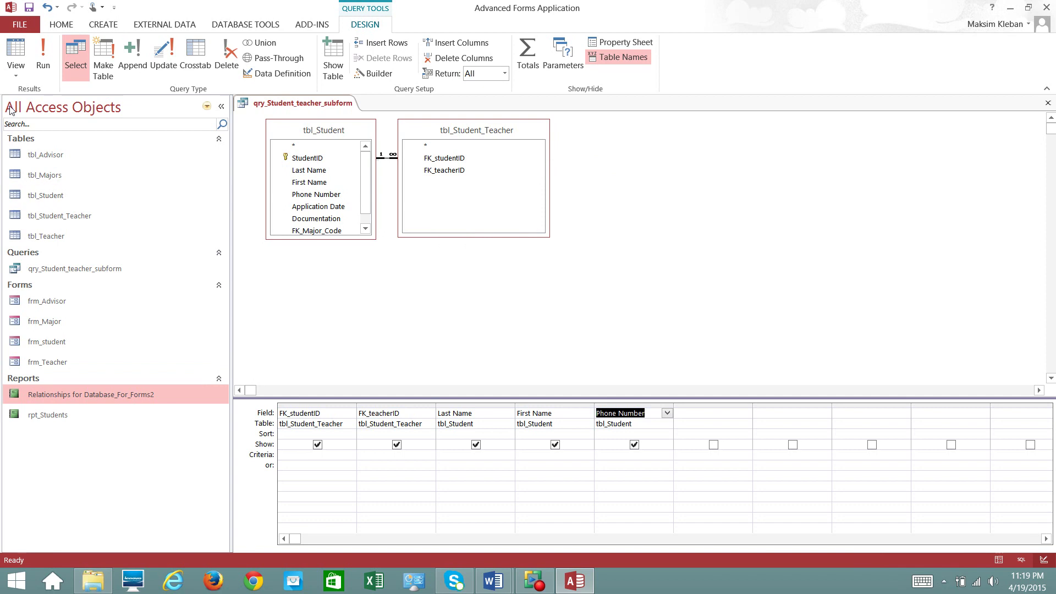
# - Run the saved query to check its records, and close it
pyautogui.click(35, 53)
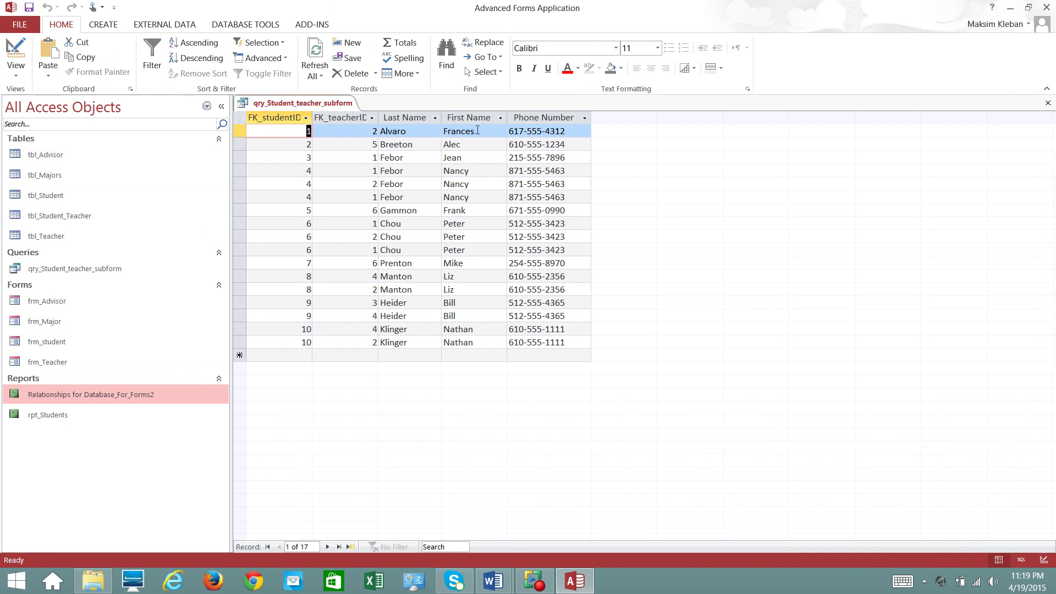
pyautogui.click(1048, 103)
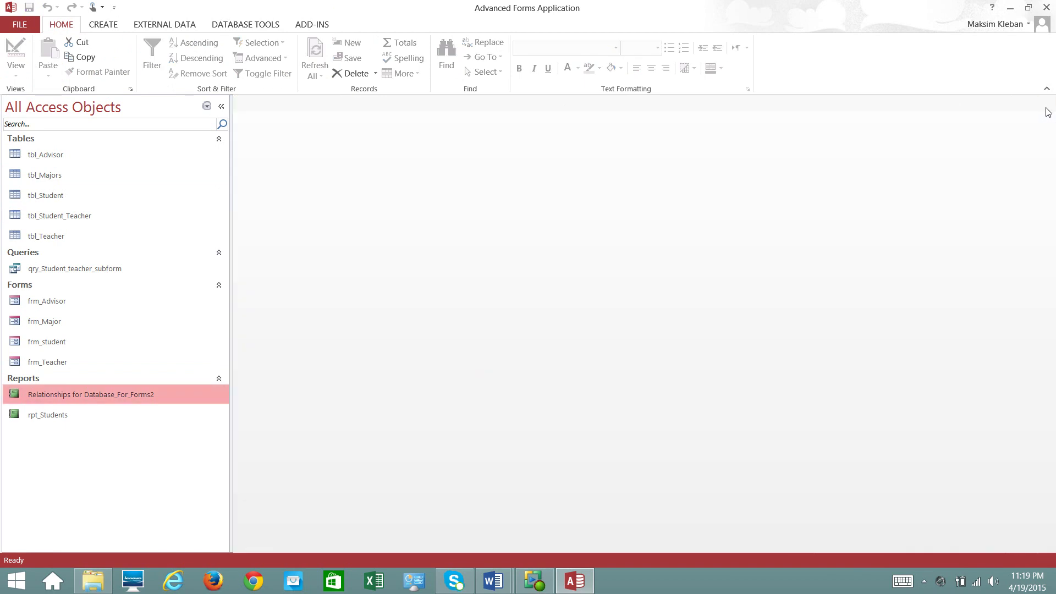
# - Create a blank form in Design view and save it as SubFrm-Students_For_Teachers
pyautogui.click(103, 24)
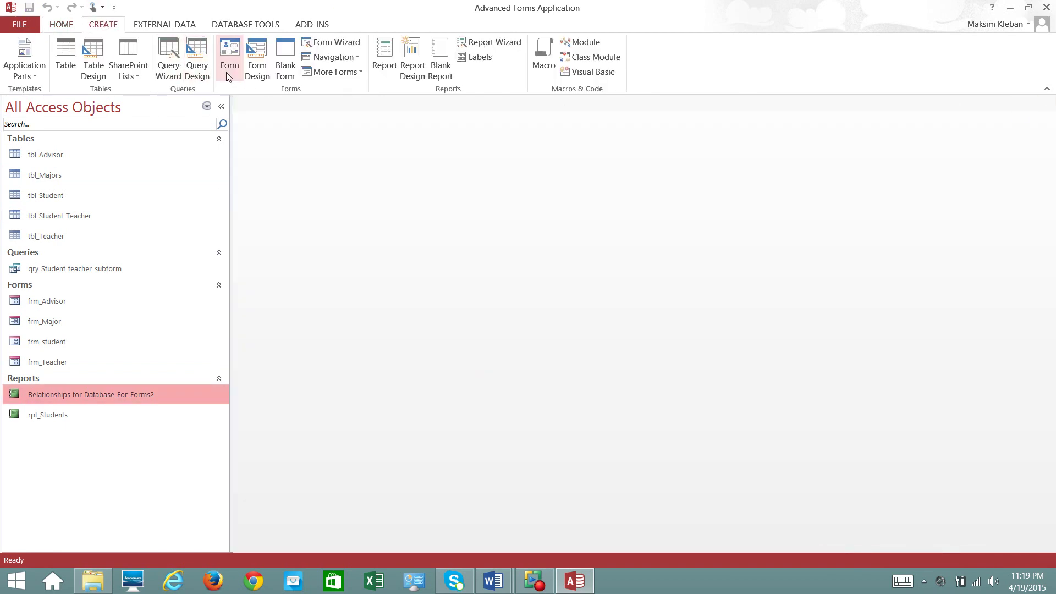
pyautogui.click(272, 71)
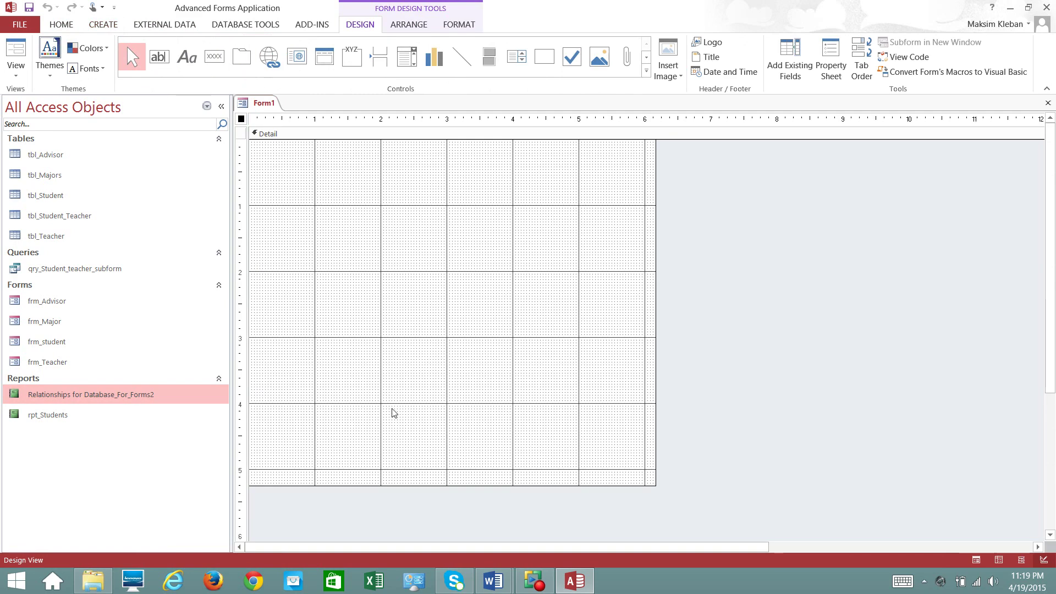
pyautogui.click(29, 9)
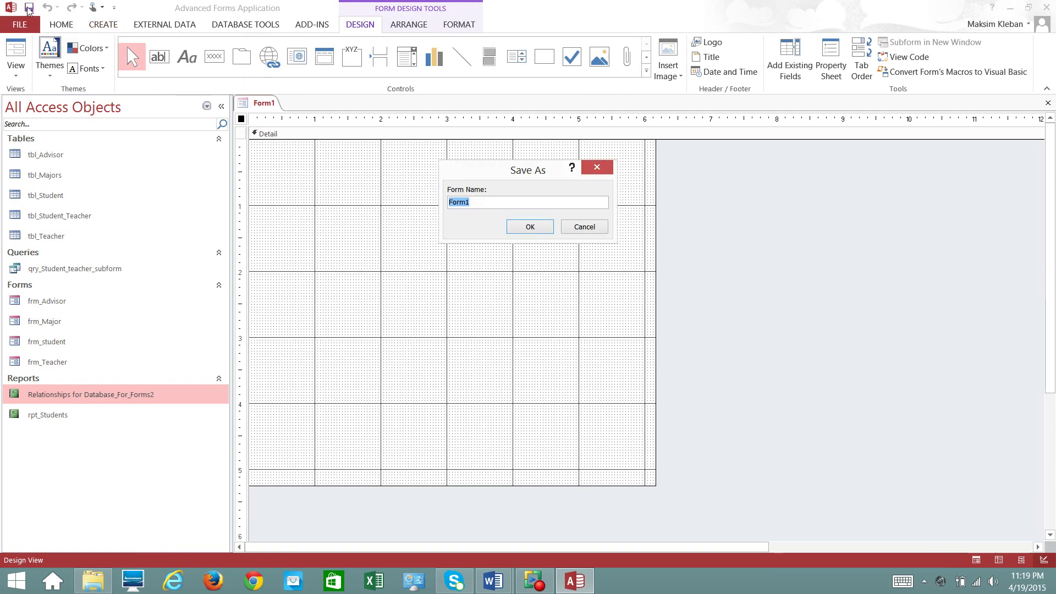
pyautogui.write('SubFrm-Students_For')
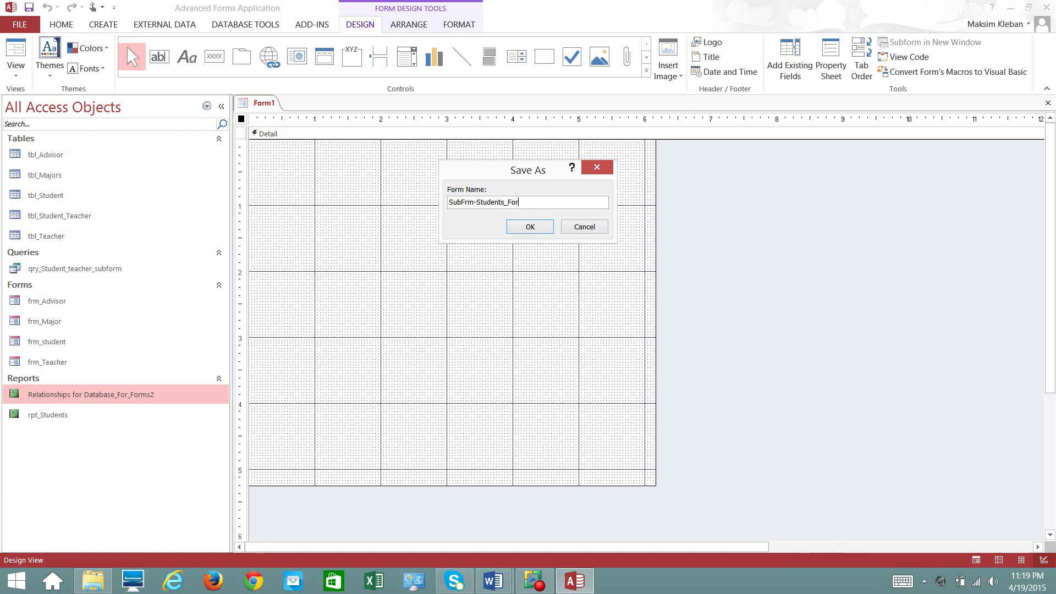
pyautogui.write('_Teachers')
pyautogui.click(542, 229)
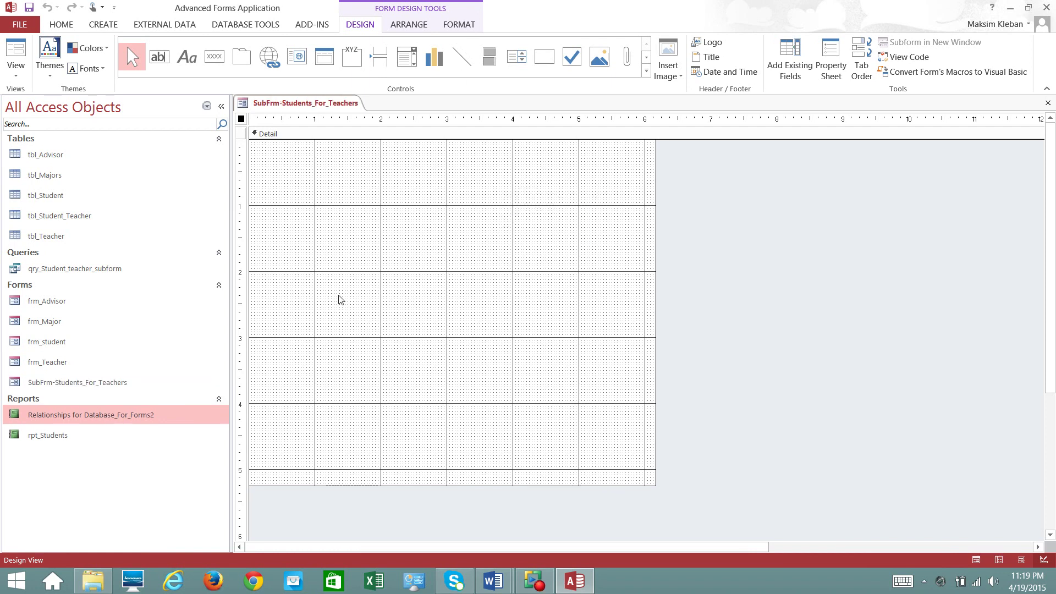
# - Set the form's Record Source to qry_Student_teacher_subform and display its list of available fields
pyautogui.click(830, 60)
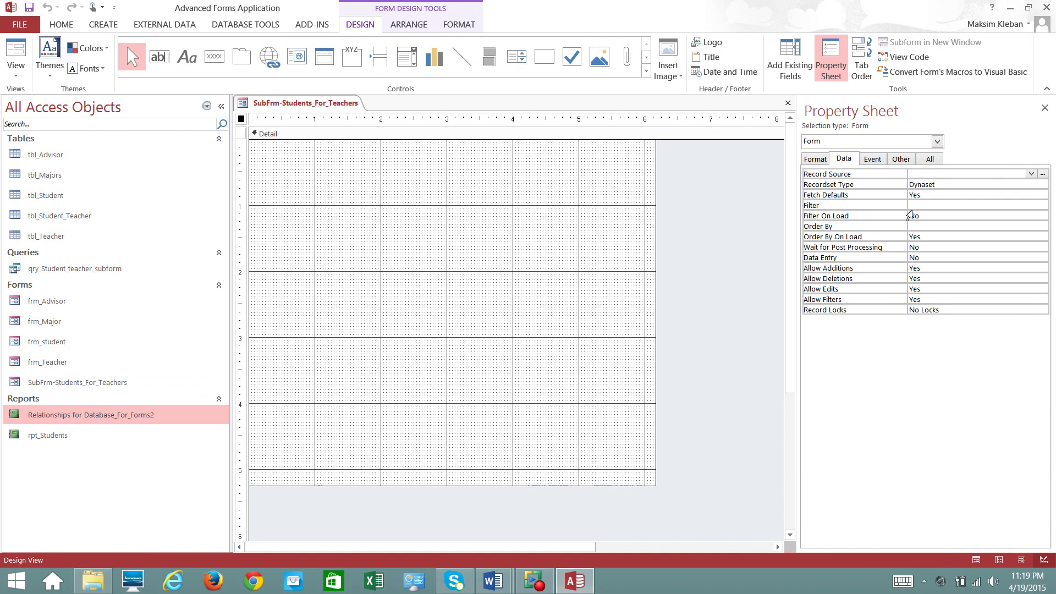
pyautogui.click(993, 176)
pyautogui.click(1031, 174)
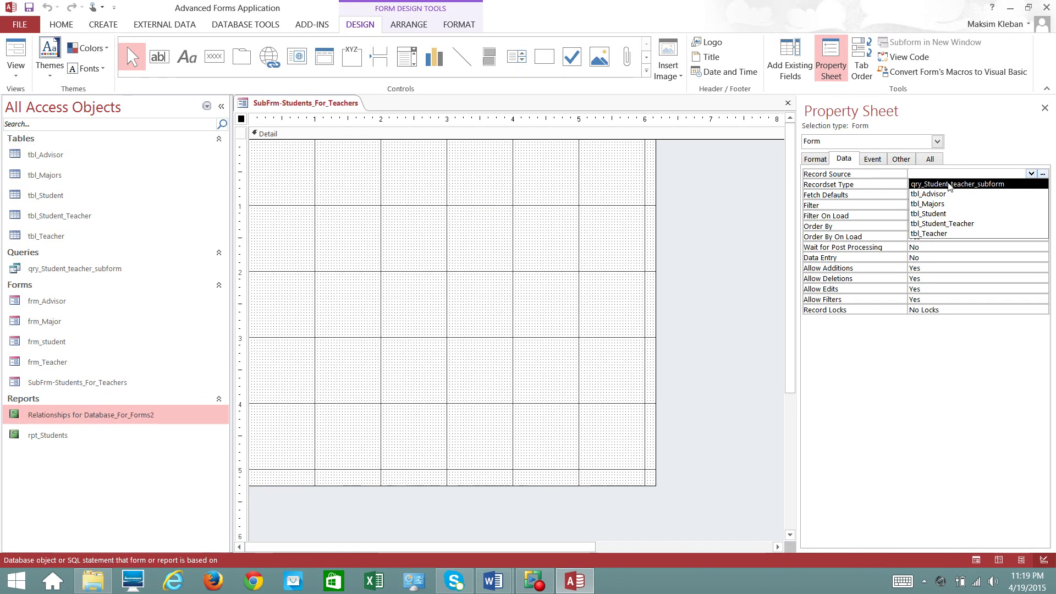
pyautogui.click(949, 185)
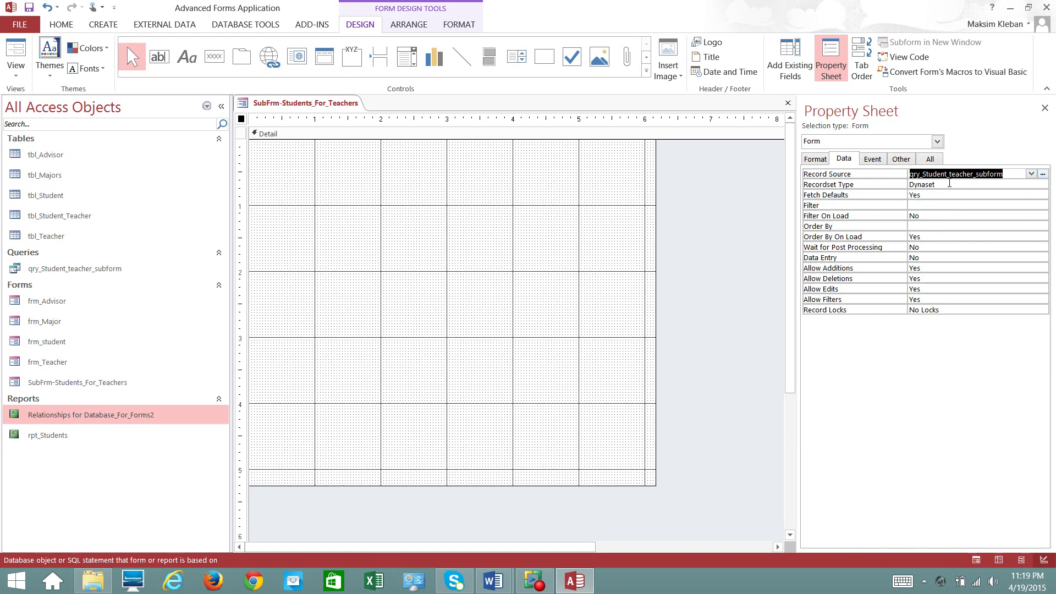
pyautogui.click(790, 61)
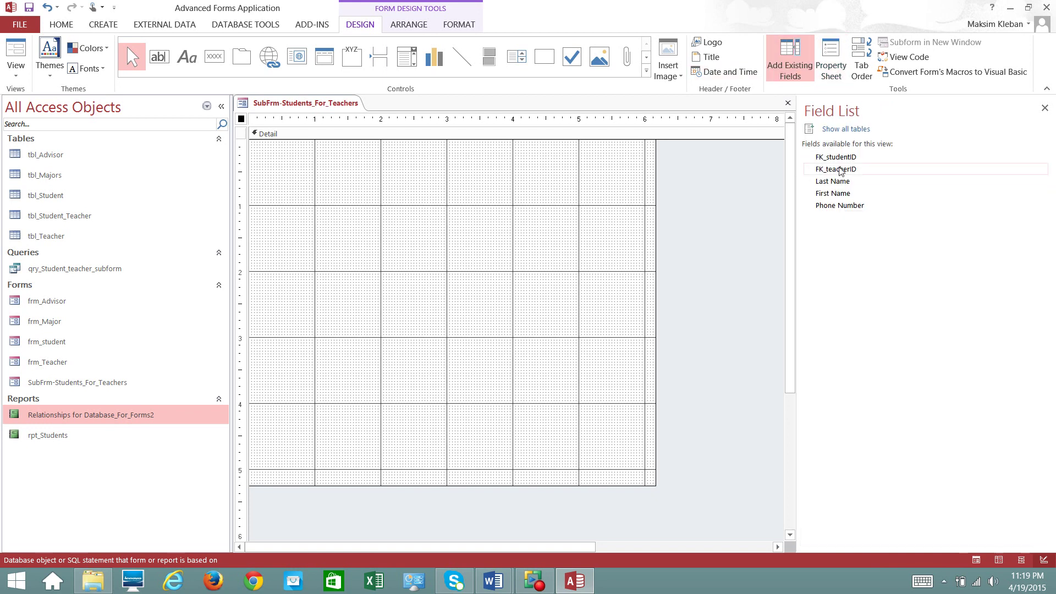
pyautogui.click(836, 158)
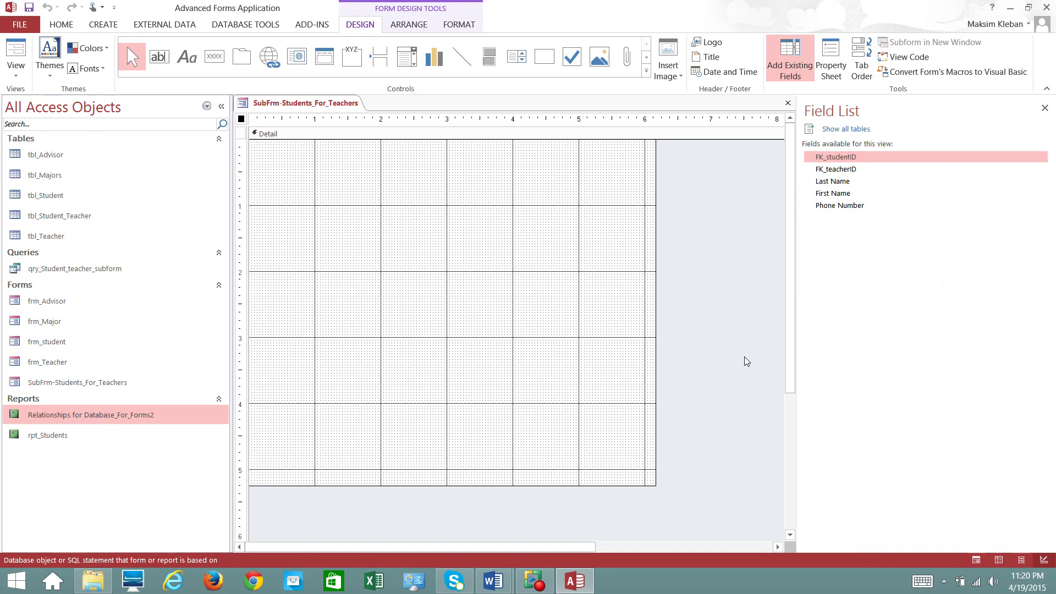
# - Switch to Document1 in Word to review the subform's columns in the sample form, and return to Access
pyautogui.moveTo(494, 581)
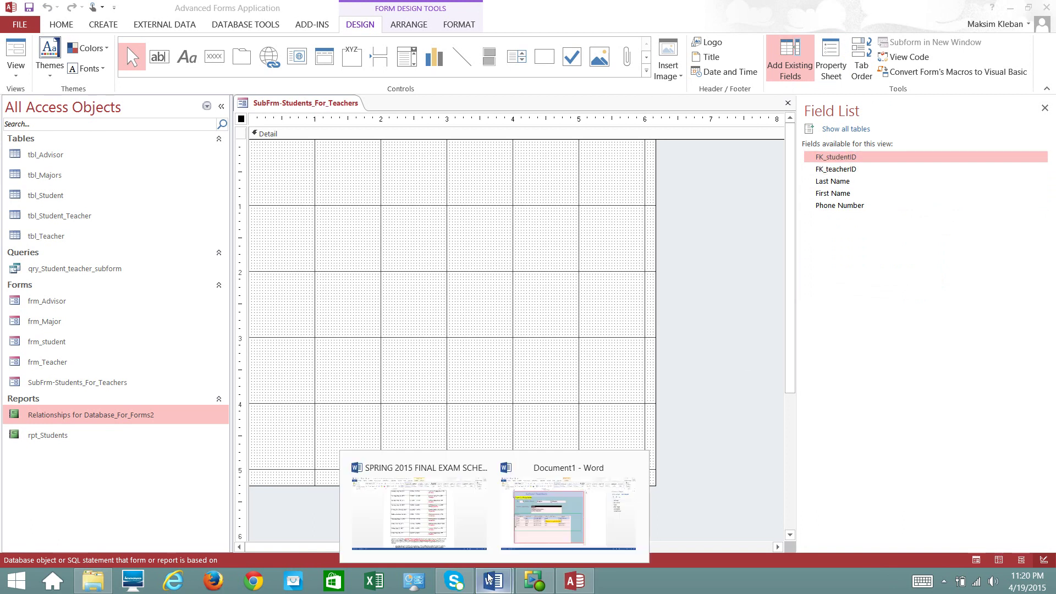
pyautogui.click(547, 521)
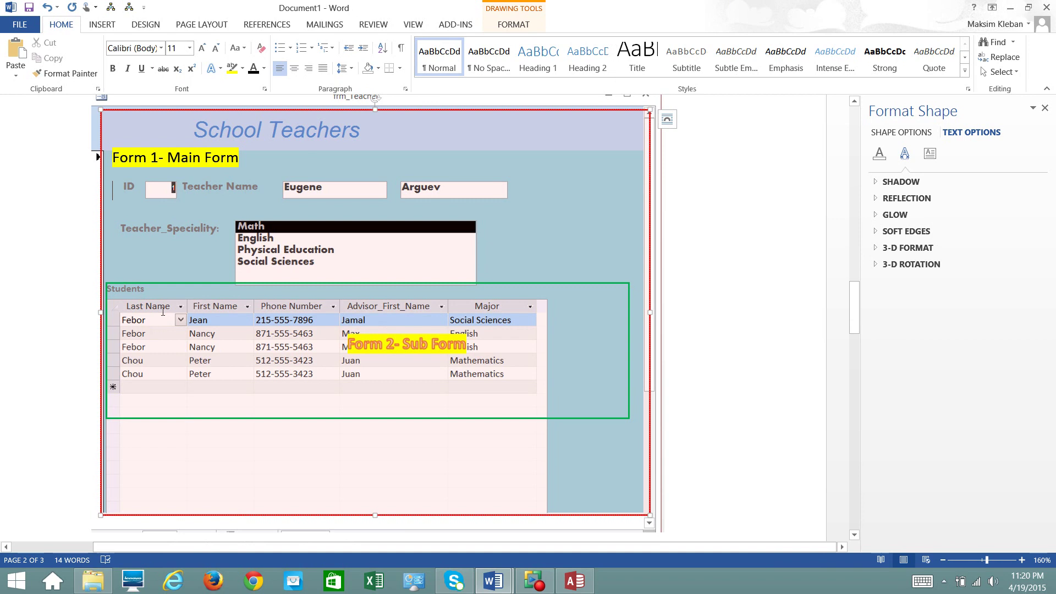
pyautogui.click(1014, 7)
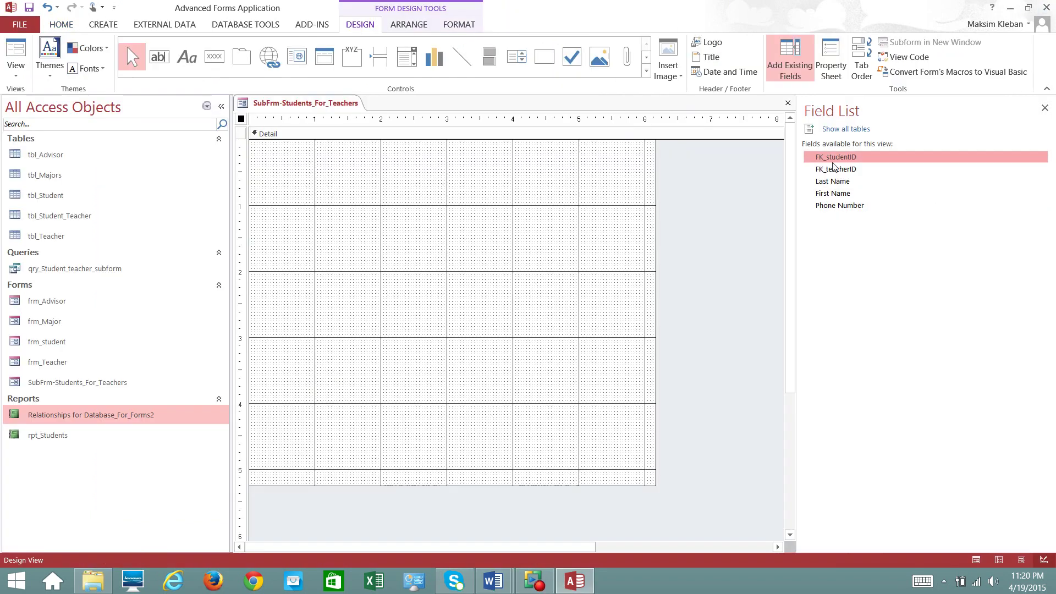
# - Draw a combo box about 1.7 inches wide in the upper-left area of the Detail grid, taking its values from tbl_Student
pyautogui.click(469, 176)
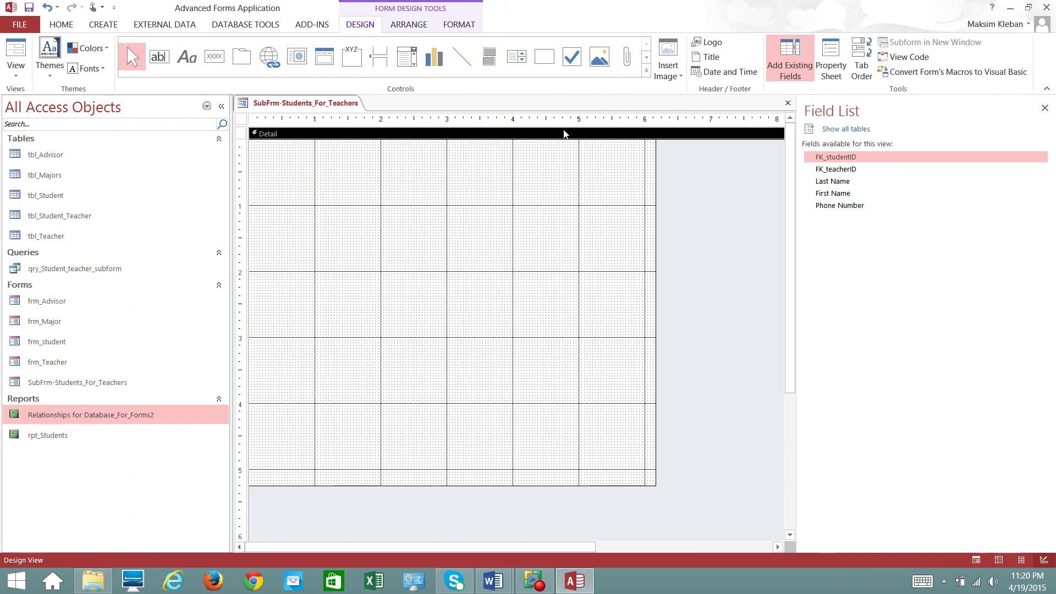
pyautogui.click(407, 60)
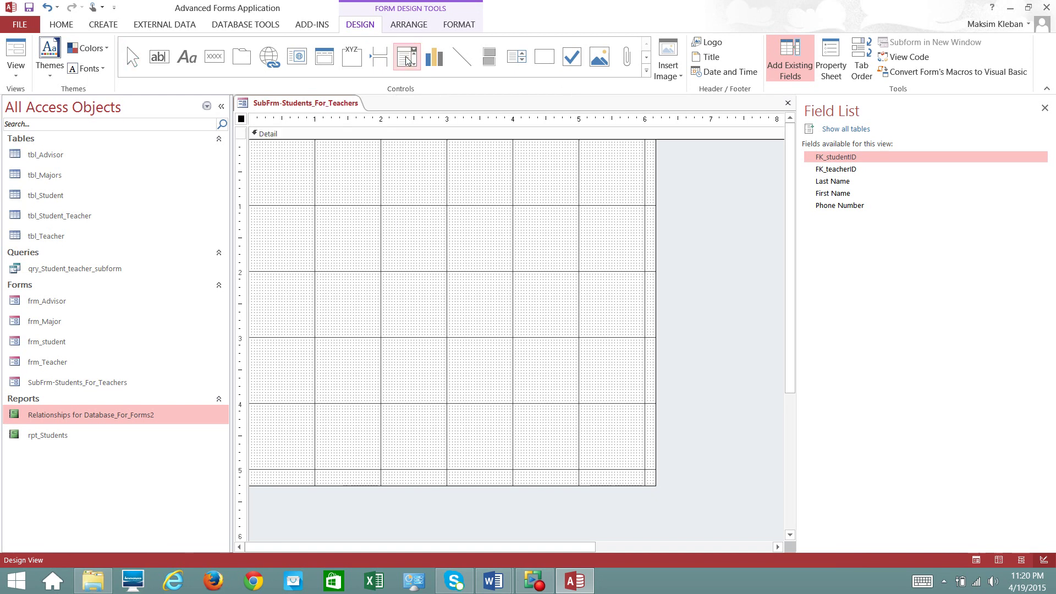
pyautogui.moveTo(263, 150); pyautogui.dragTo(362, 175)
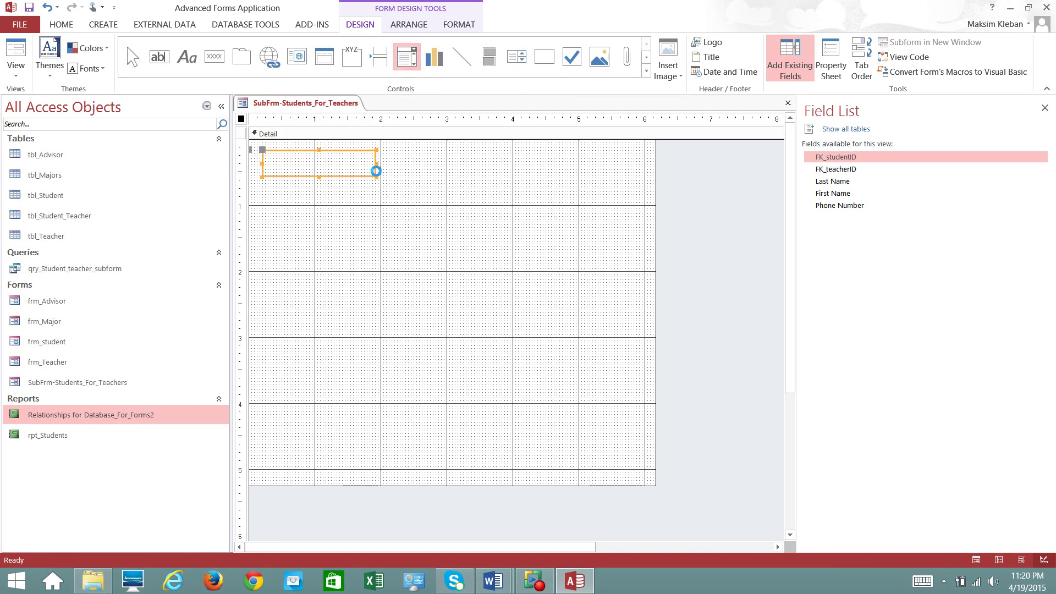
pyautogui.click(617, 324)
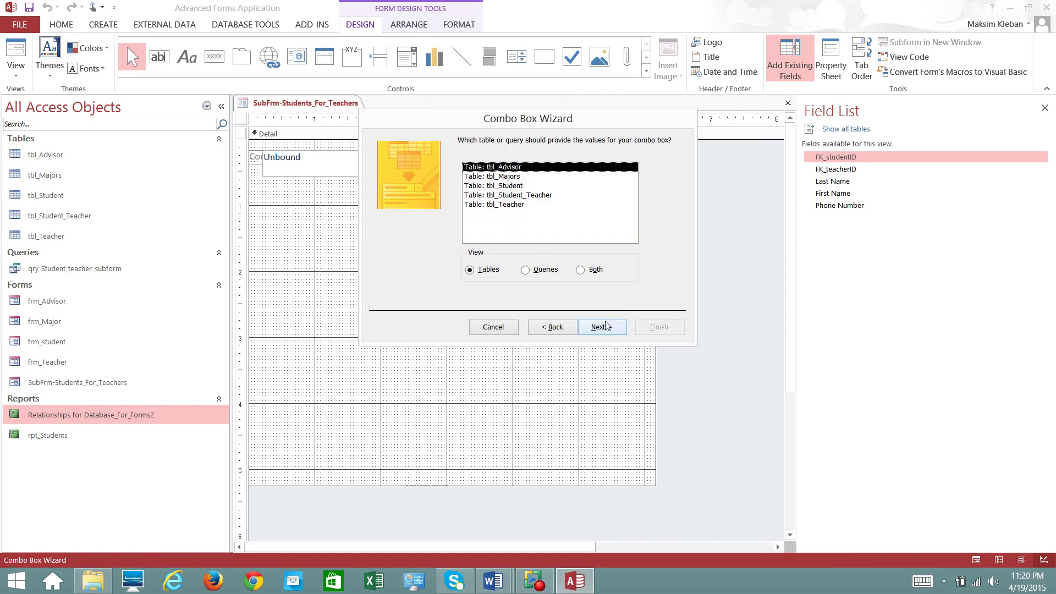
pyautogui.click(517, 185)
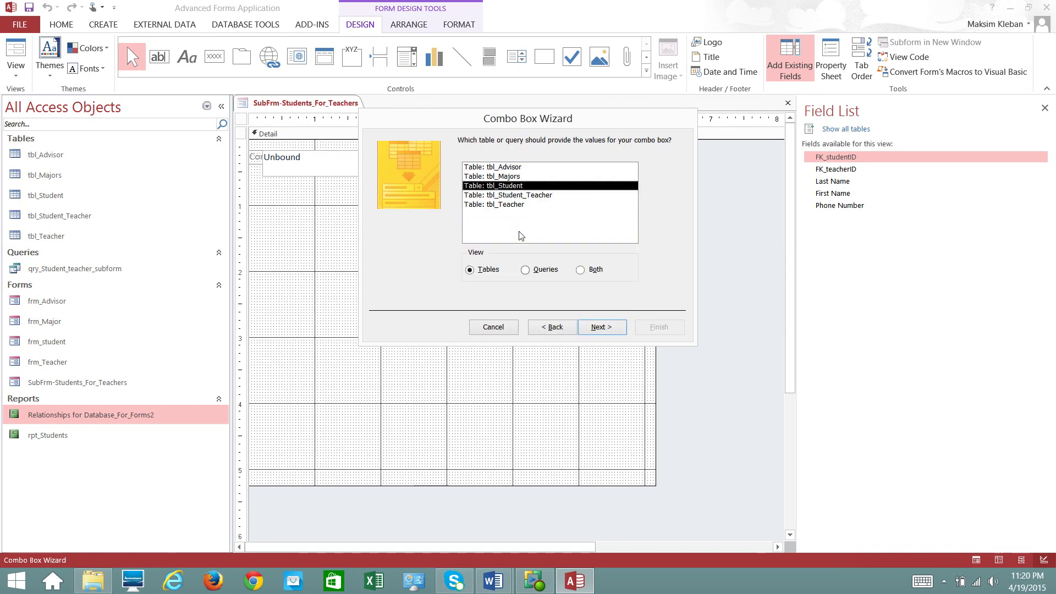
pyautogui.click(605, 327)
# - Include Last Name, First Name and Phone Number as the combo box's columns, sorted by Last Name in ascending order
pyautogui.click(399, 243)
pyautogui.doubleClick(400, 244)
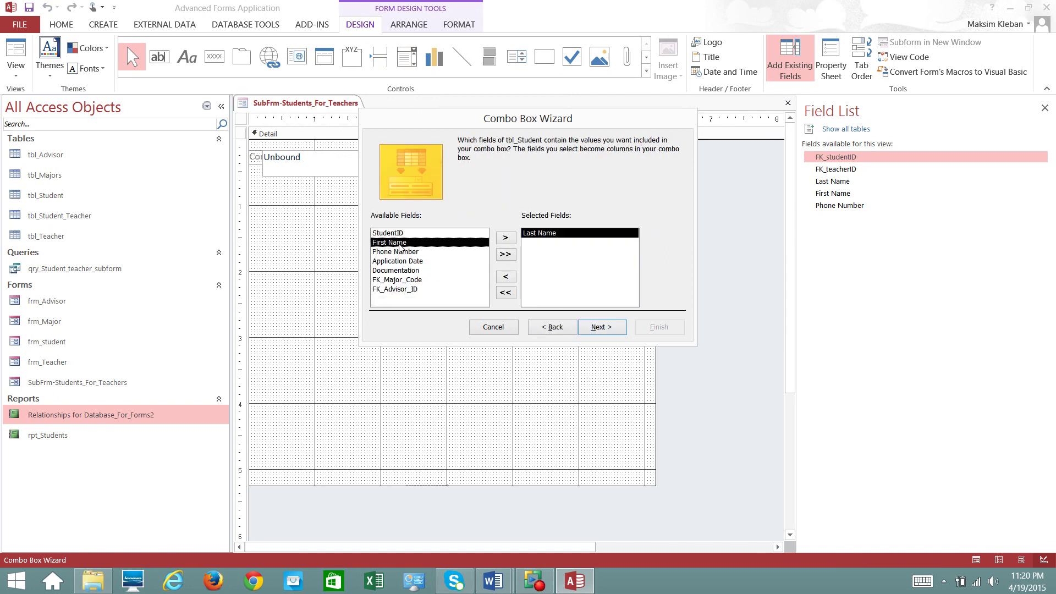
pyautogui.doubleClick(400, 243)
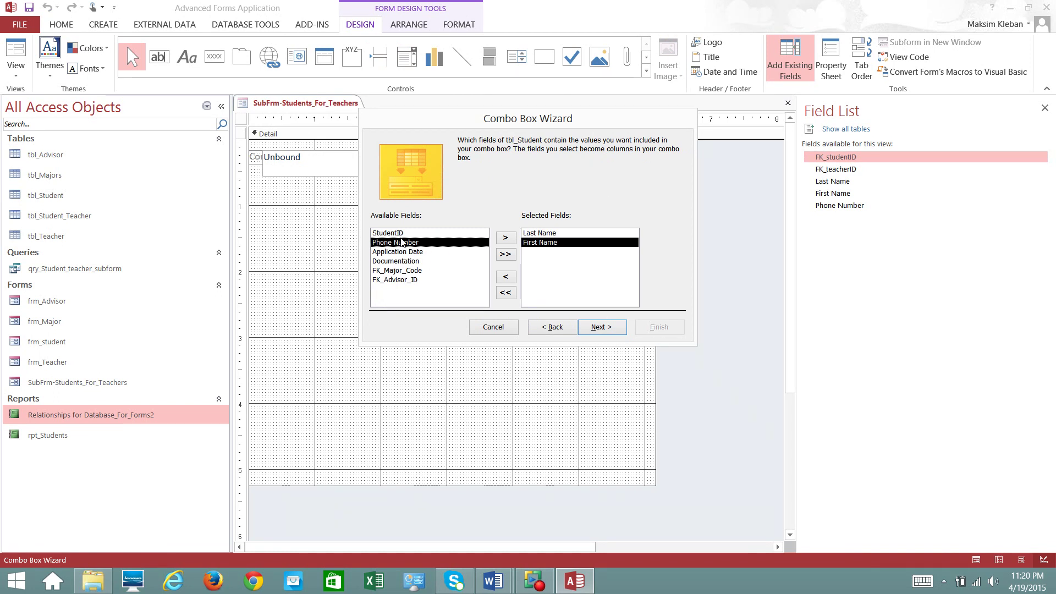
pyautogui.doubleClick(402, 245)
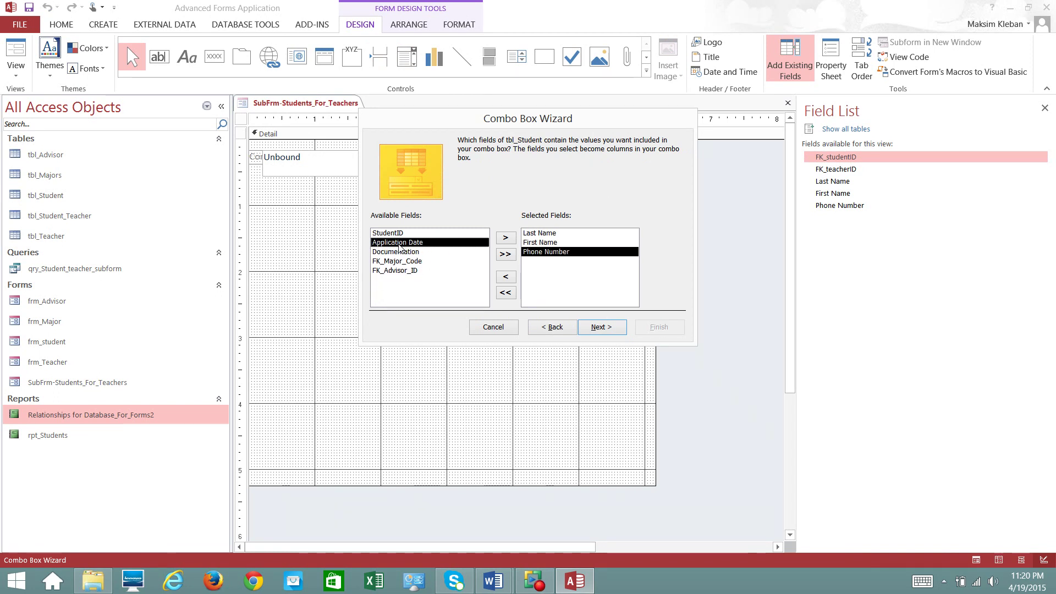
pyautogui.click(594, 325)
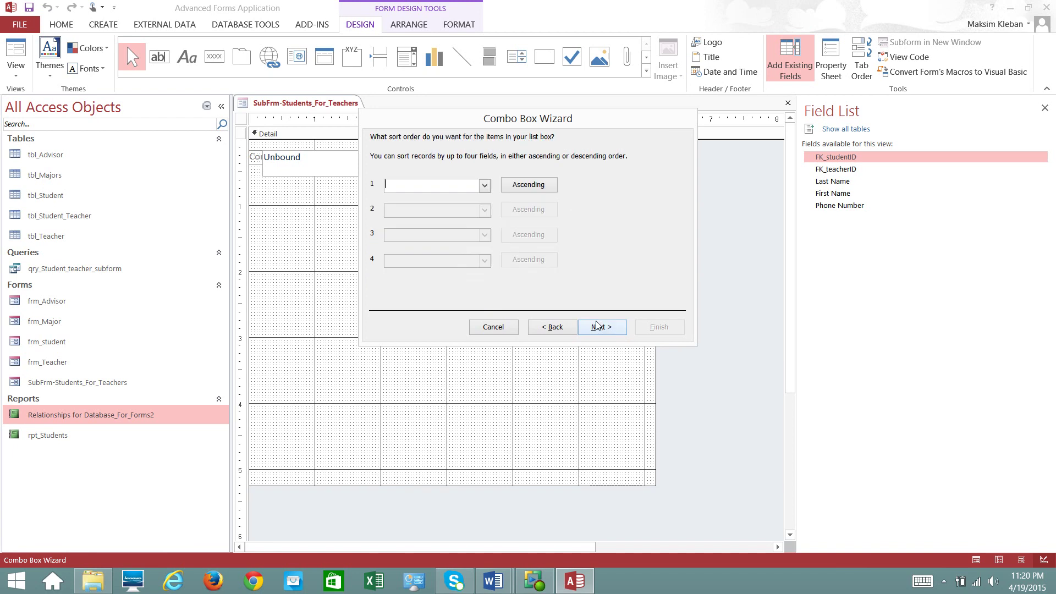
pyautogui.click(485, 186)
pyautogui.click(451, 217)
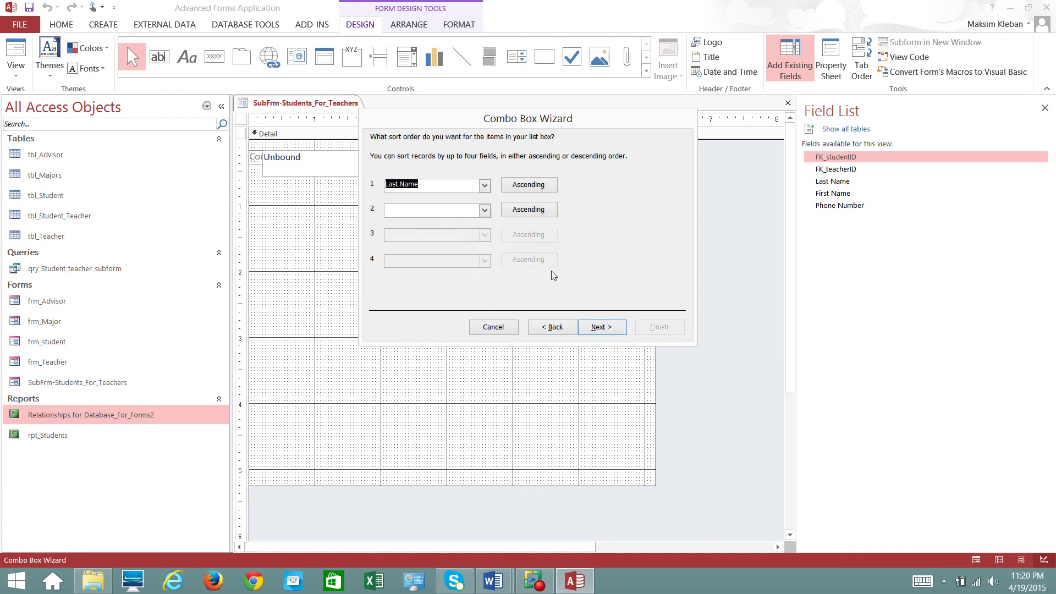
pyautogui.click(600, 328)
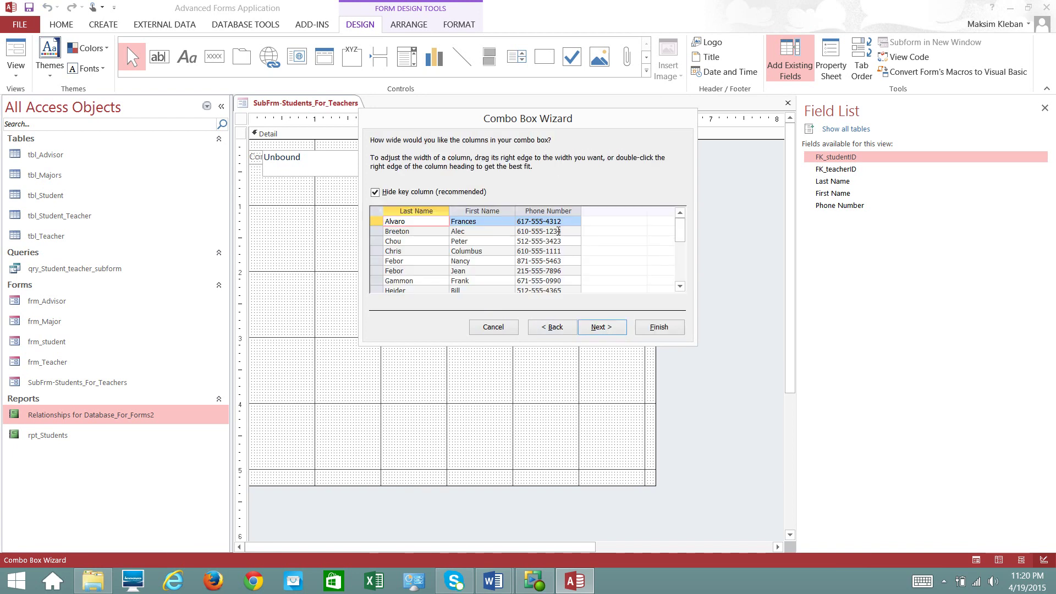
pyautogui.click(600, 328)
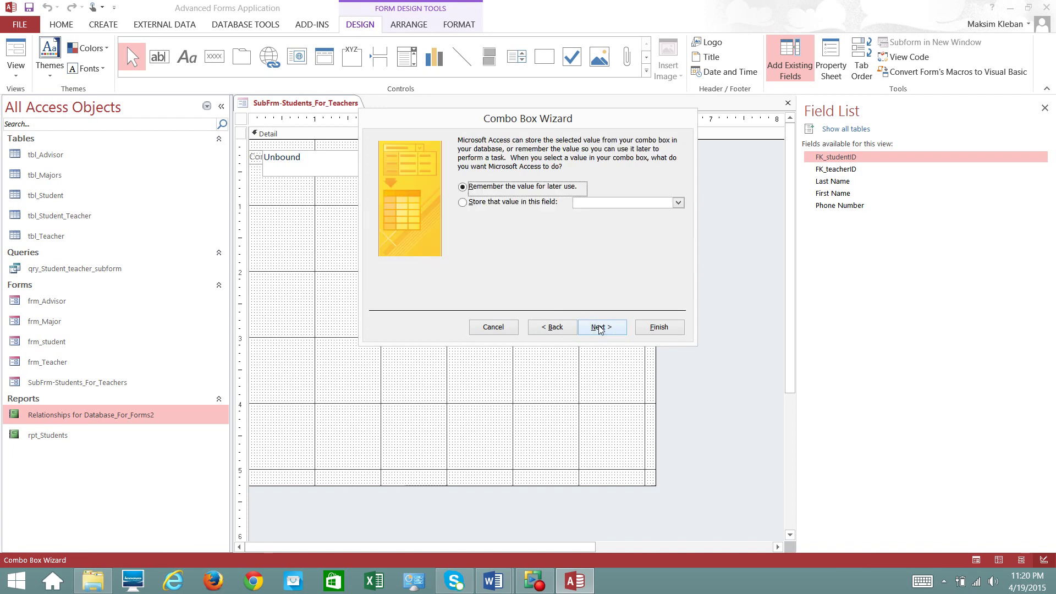
# - Store the combo box's value in the FK_studentID field and label the control Last Name
pyautogui.click(466, 202)
pyautogui.click(678, 202)
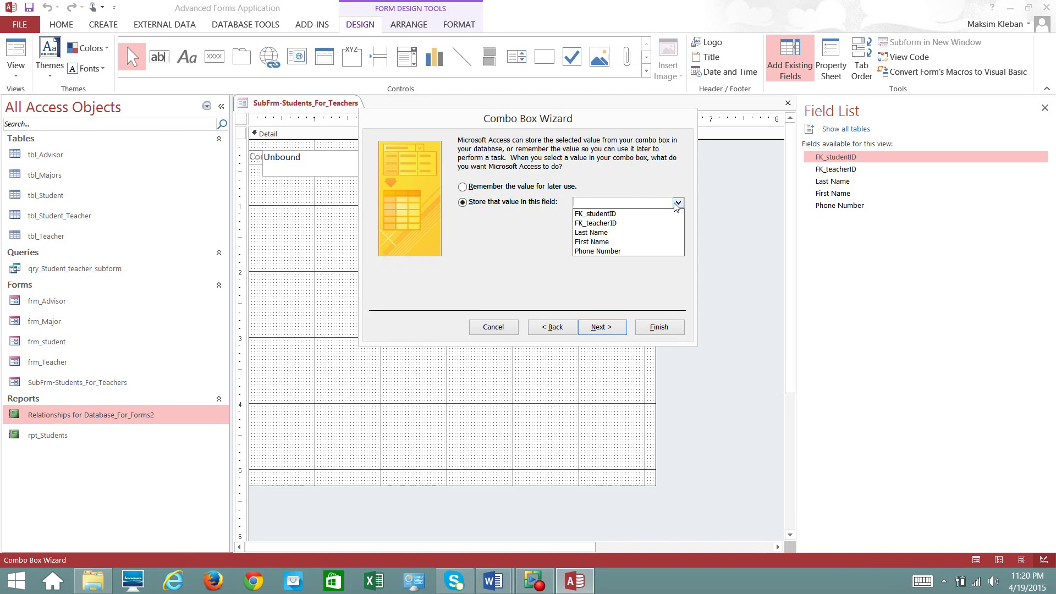
pyautogui.click(605, 214)
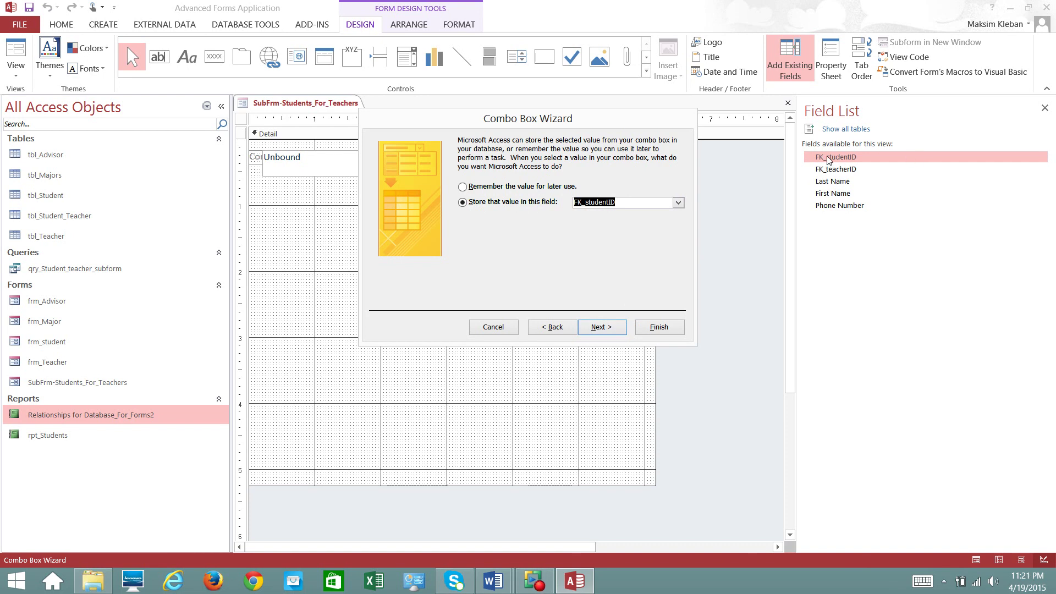
pyautogui.click(602, 326)
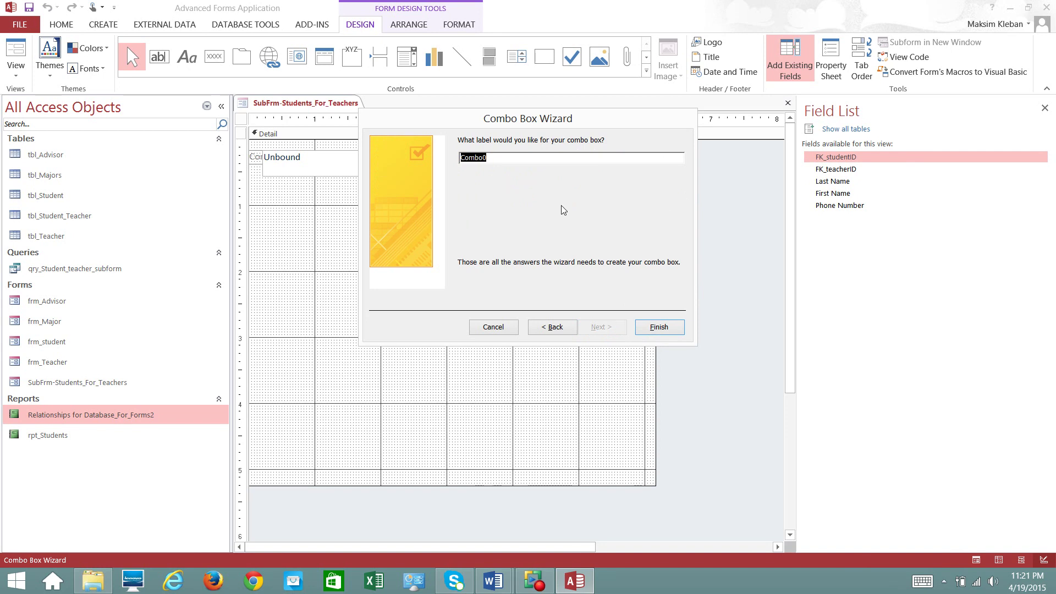
pyautogui.write('Last Name')
pyautogui.click(659, 327)
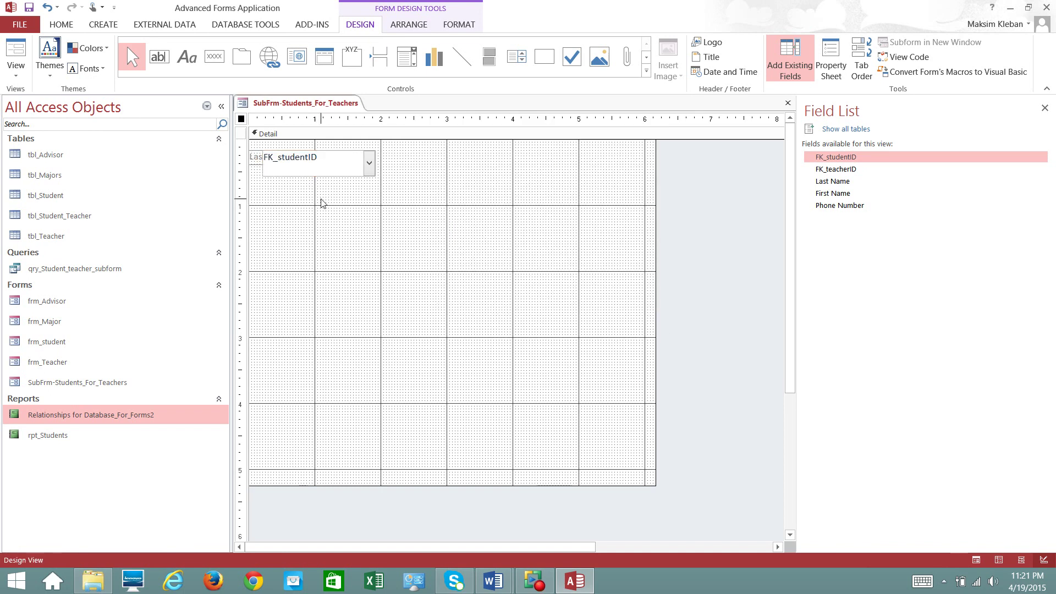
# - Reposition the combo box and its Last Name label so the label stands clear beside the box
pyautogui.moveTo(254, 158)
pyautogui.mouseDown()
pyautogui.moveTo(310, 158)
pyautogui.moveTo(257, 156)
pyautogui.mouseUp()
pyautogui.click(308, 156)
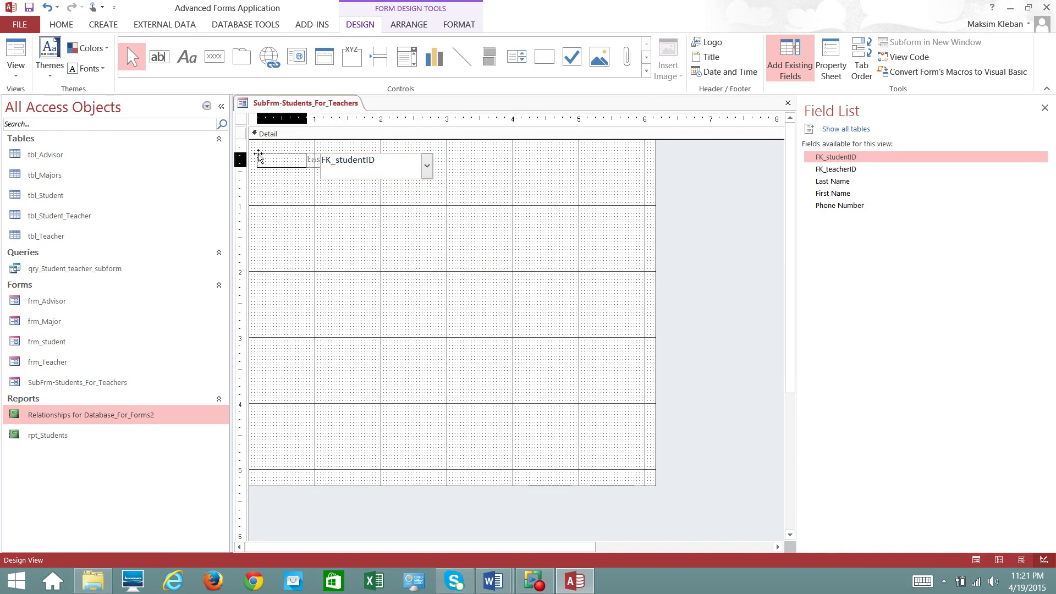
pyautogui.click(317, 160)
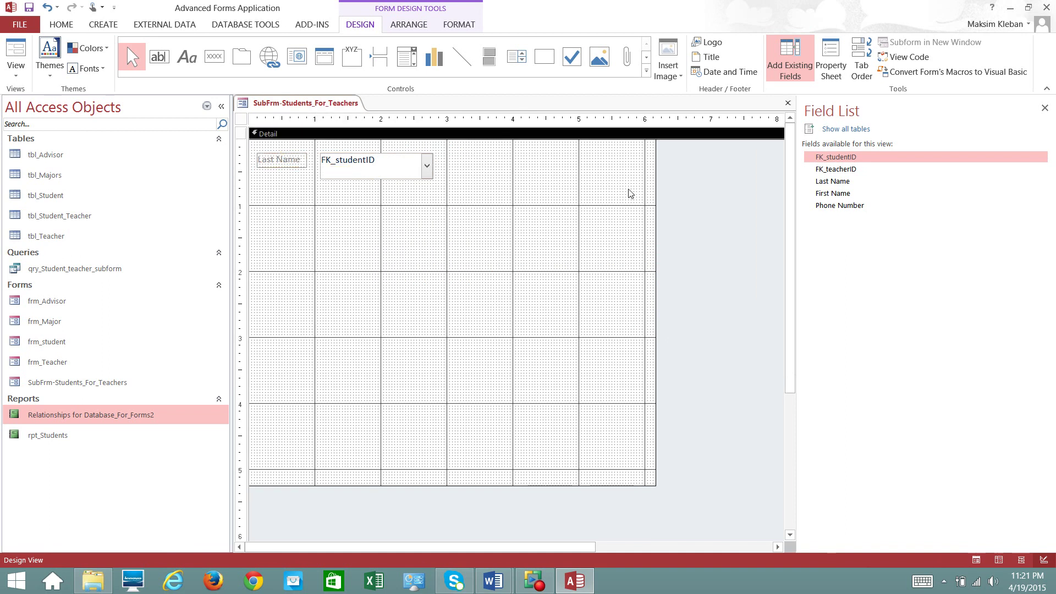
pyautogui.click(833, 182)
pyautogui.click(278, 159)
pyautogui.click(374, 166)
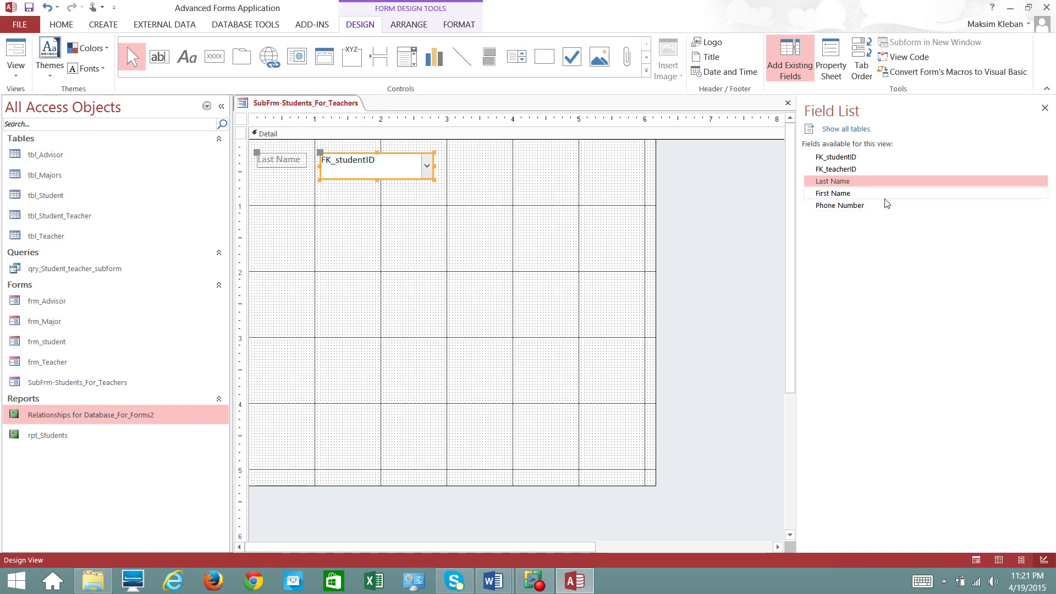
# - Add the First Name field below the combo box, align its label under Last Name, and widen its text box
pyautogui.moveTo(852, 194); pyautogui.dragTo(355, 198)
pyautogui.moveTo(289, 199); pyautogui.dragTo(277, 193)
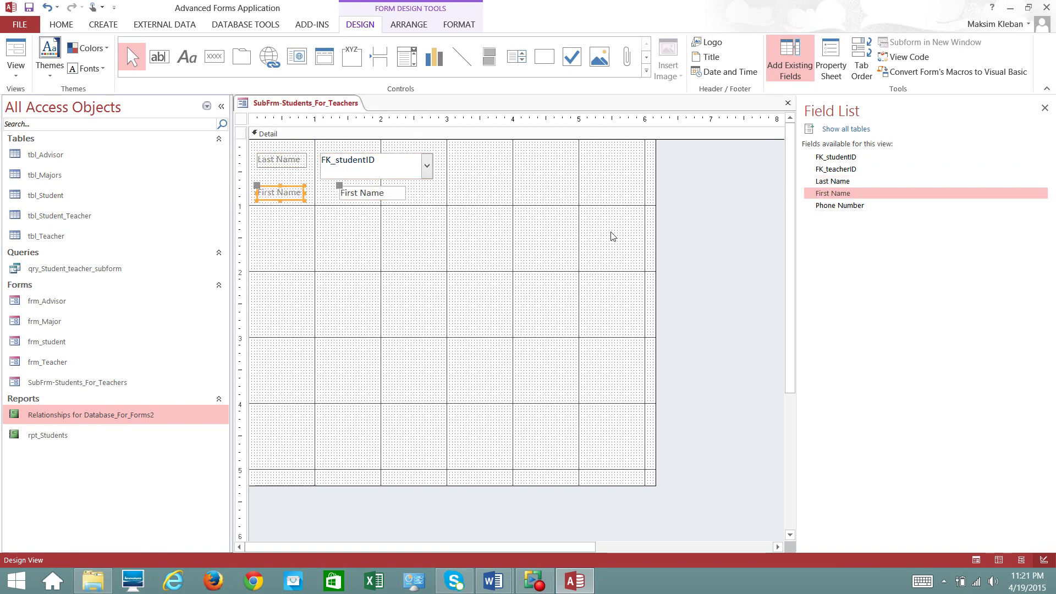
pyautogui.click(319, 194)
pyautogui.click(394, 195)
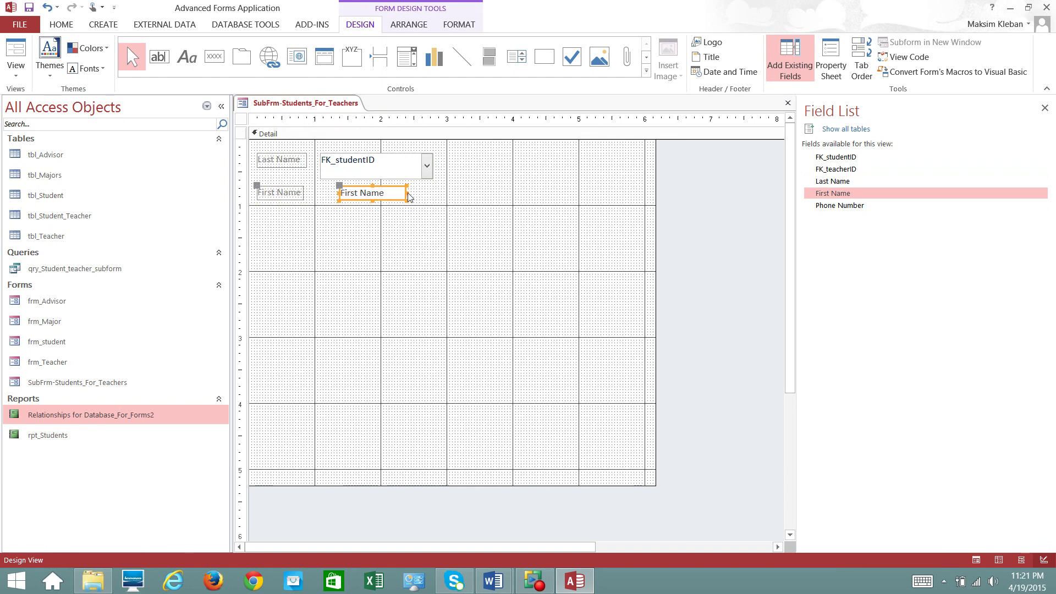
pyautogui.moveTo(409, 197); pyautogui.dragTo(430, 194)
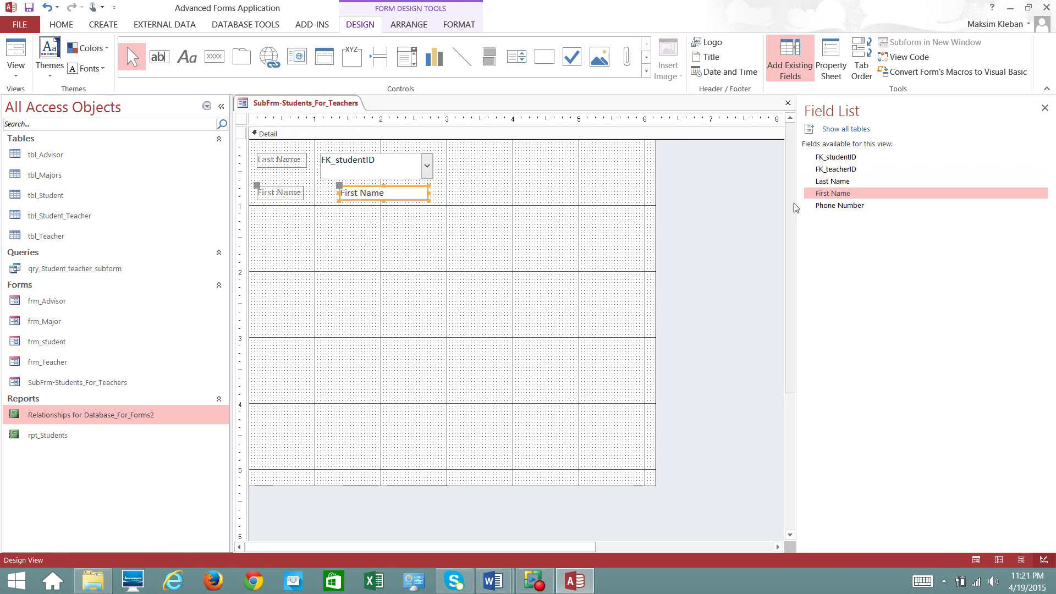
# - Add the Phone Number field to the Detail section below First Name, with its label beneath the other labels
pyautogui.moveTo(821, 205); pyautogui.dragTo(295, 221)
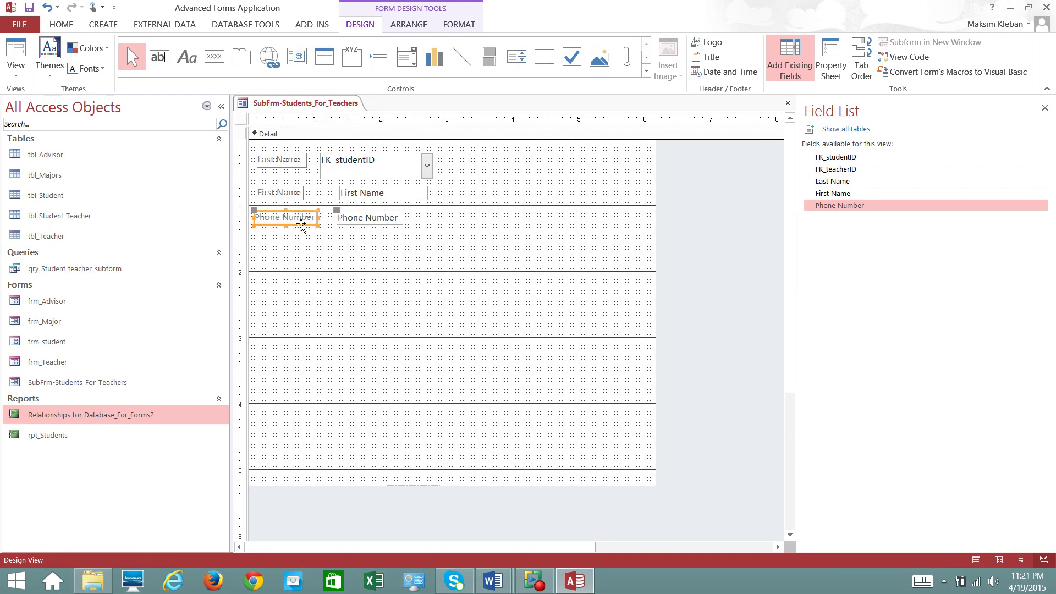
pyautogui.click(362, 222)
pyautogui.click(407, 219)
pyautogui.click(398, 219)
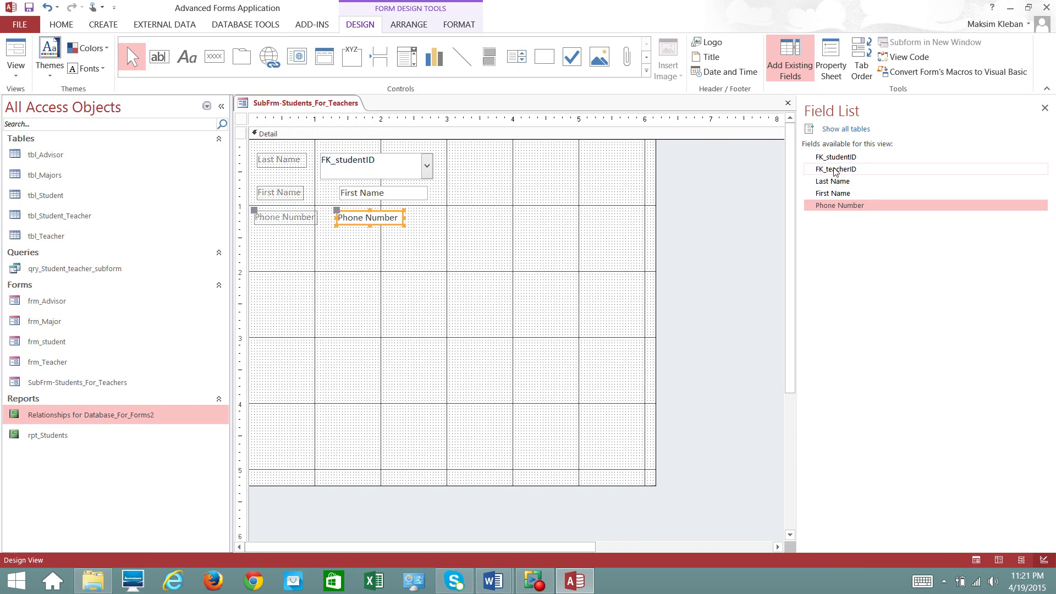
pyautogui.click(254, 181)
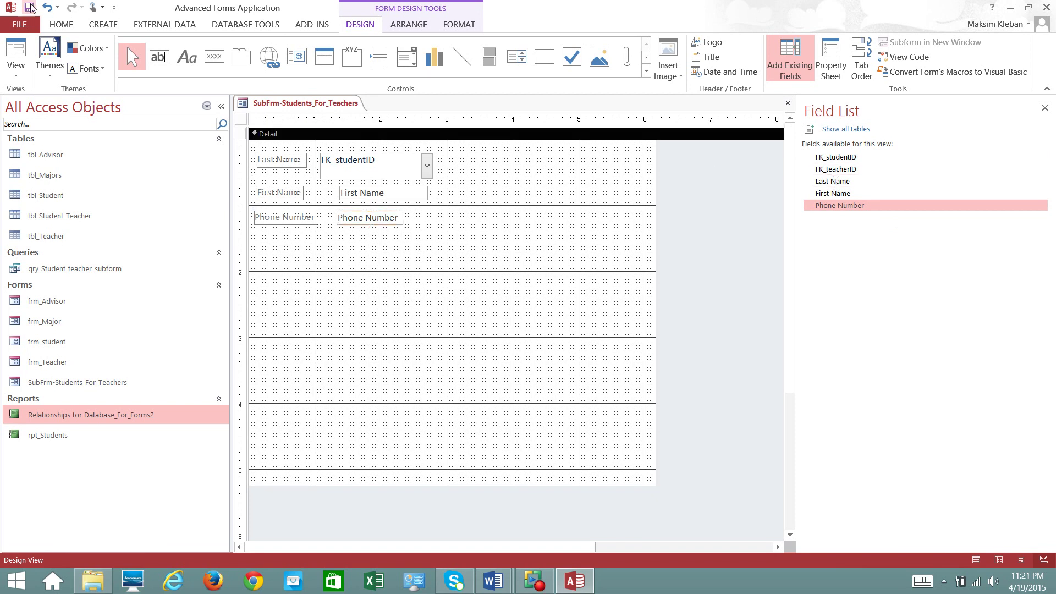
# - Close the field list and set the form's Default View property to Datasheet
pyautogui.click(1044, 108)
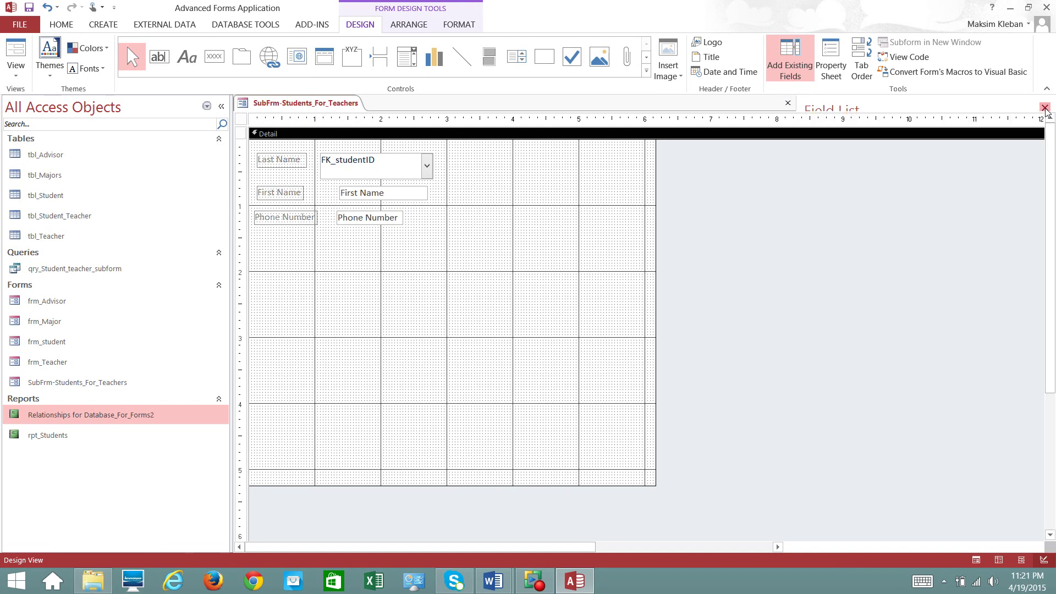
pyautogui.click(832, 66)
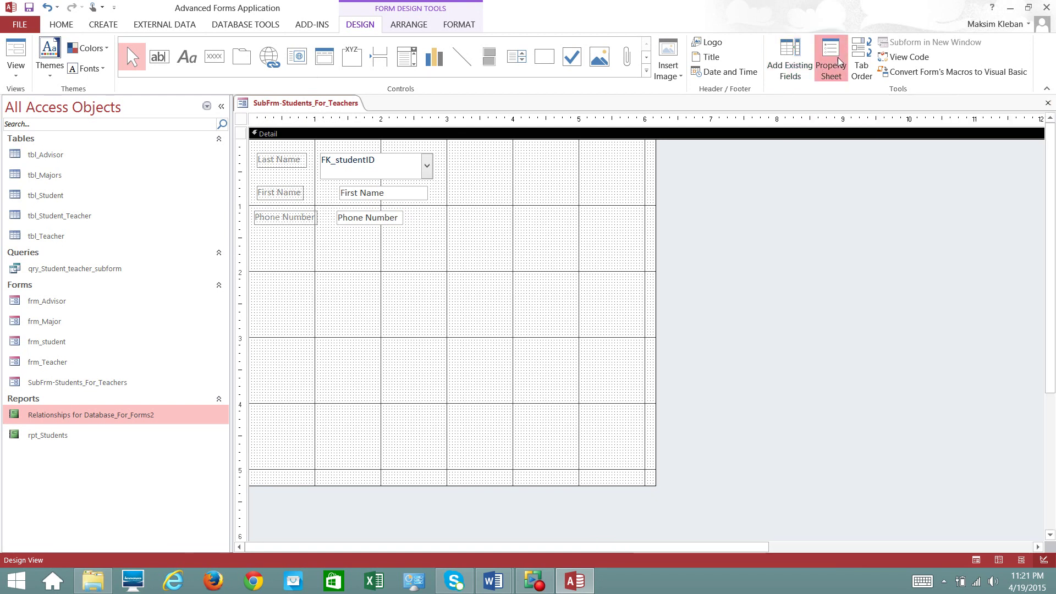
pyautogui.click(242, 118)
pyautogui.click(937, 141)
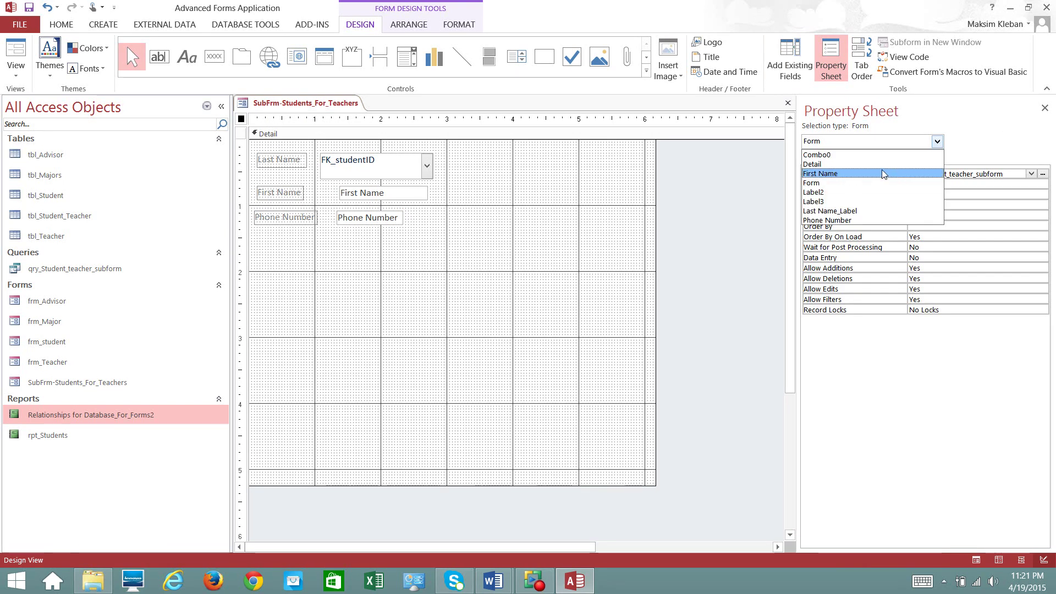
pyautogui.click(867, 182)
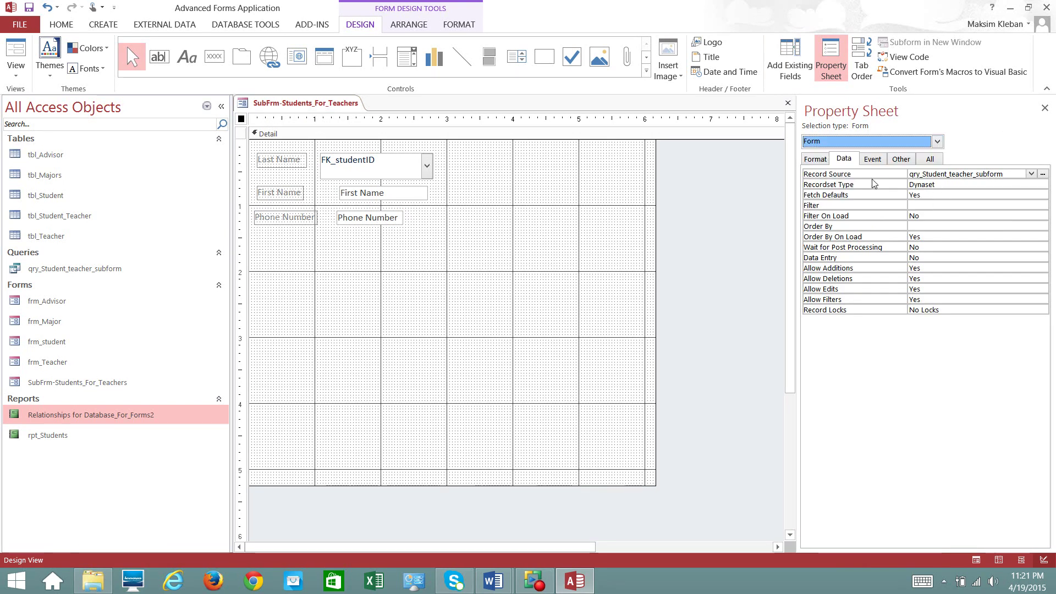
pyautogui.click(828, 160)
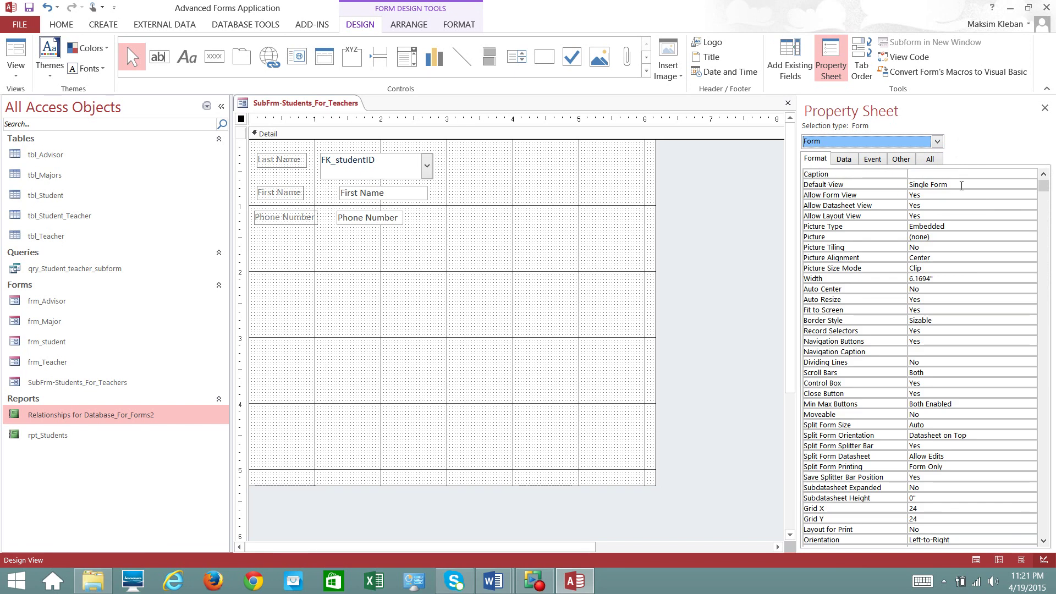
pyautogui.click(842, 185)
pyautogui.click(1030, 185)
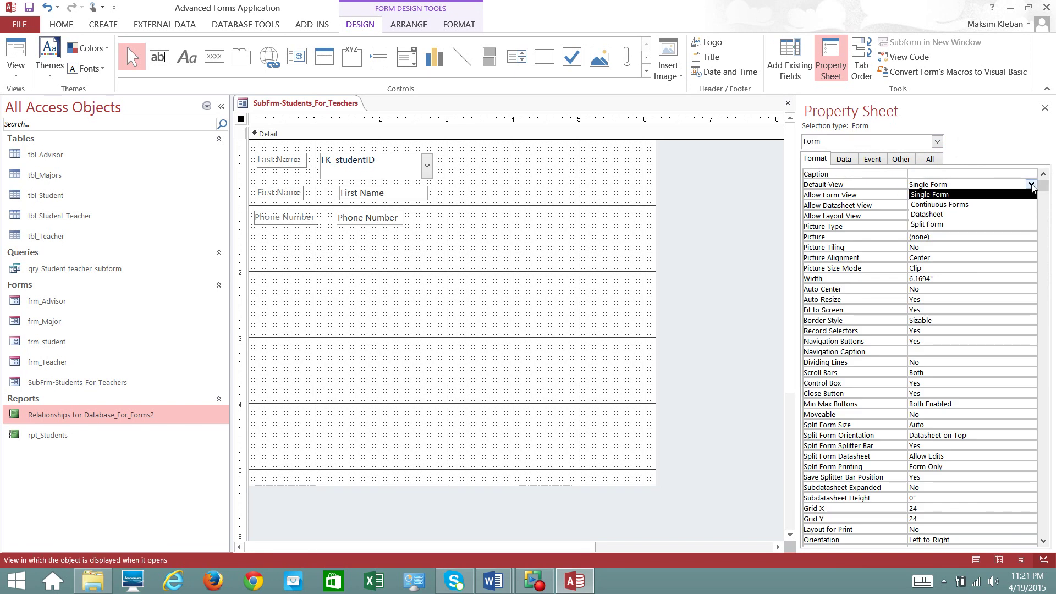
pyautogui.click(985, 214)
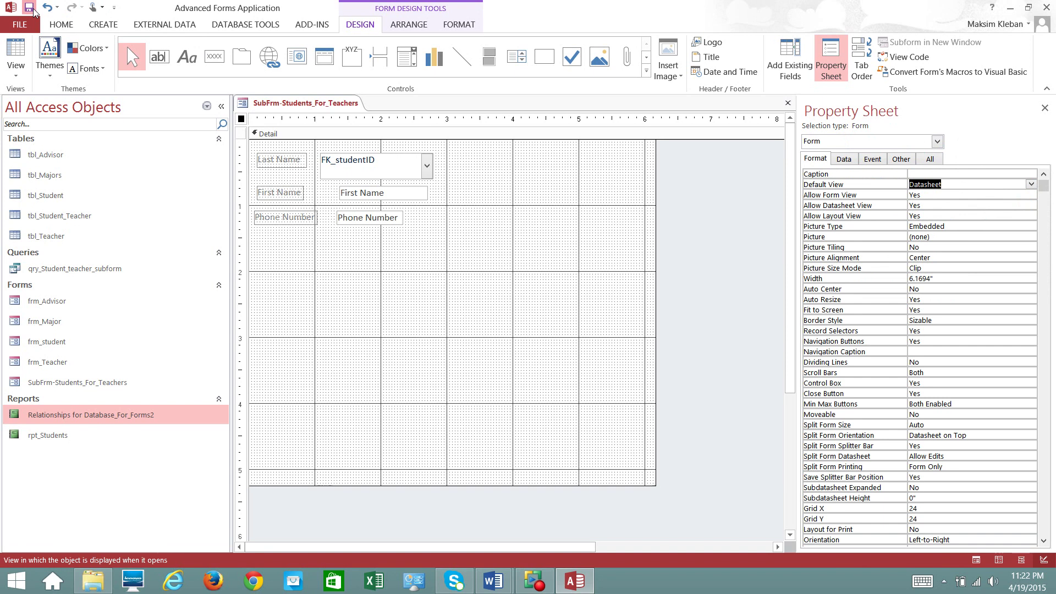
# - Preview the subform in Datasheet view and check the student choices in the first record's Last Name list
pyautogui.click(19, 80)
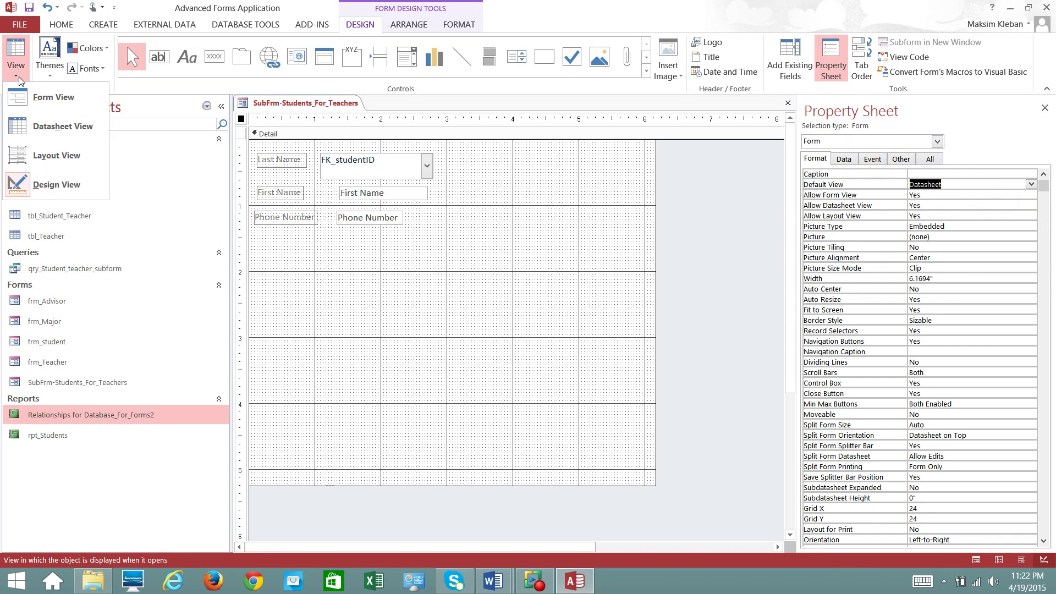
pyautogui.click(49, 126)
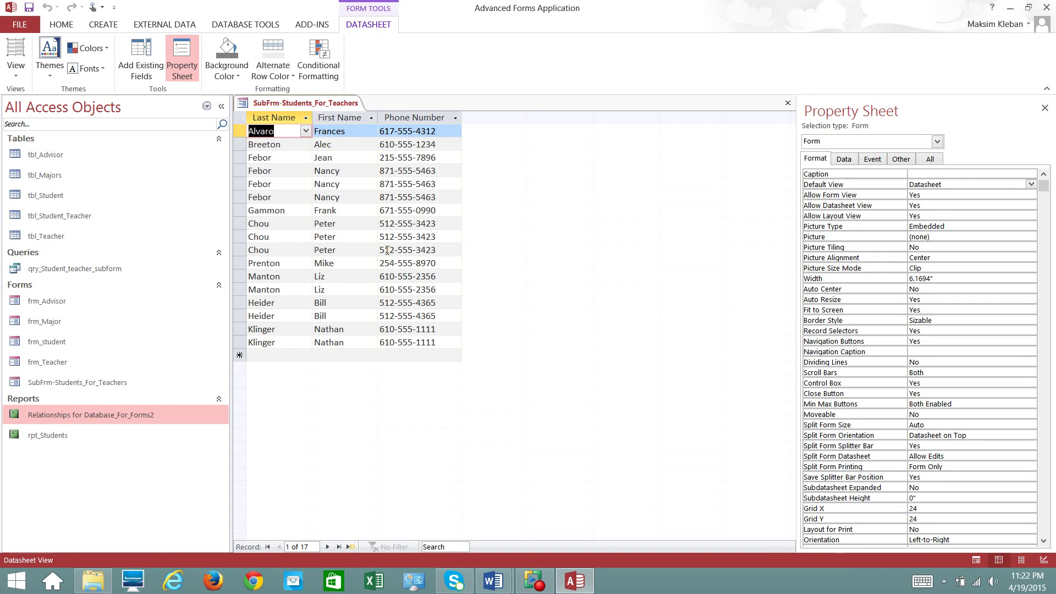
pyautogui.click(306, 133)
pyautogui.click(306, 134)
# - Return to Design view, shorten the Detail section to end just below the Phone Number field, and save the subform
pyautogui.click(16, 61)
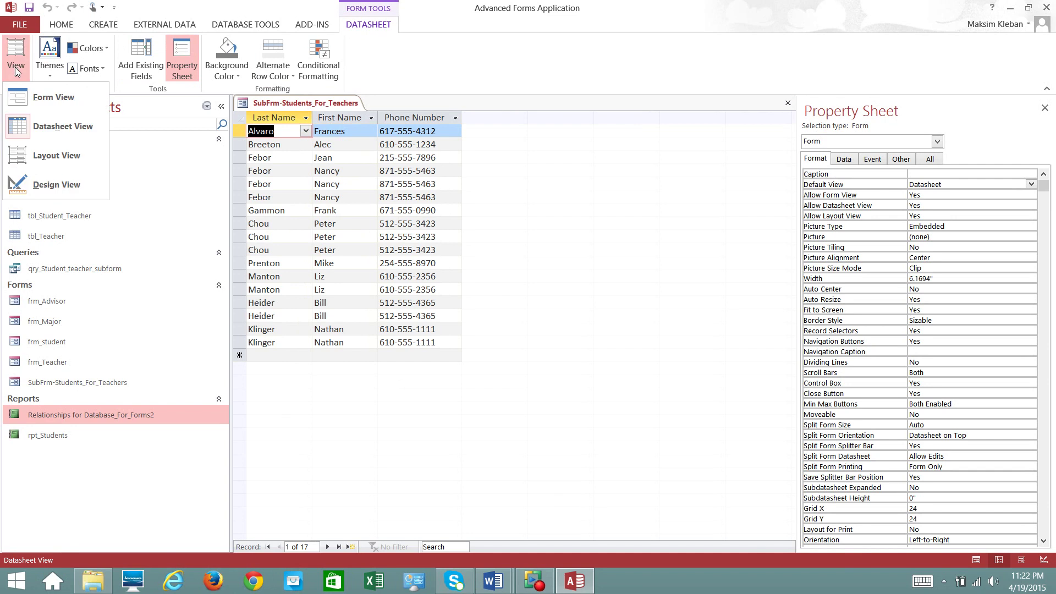
pyautogui.click(34, 182)
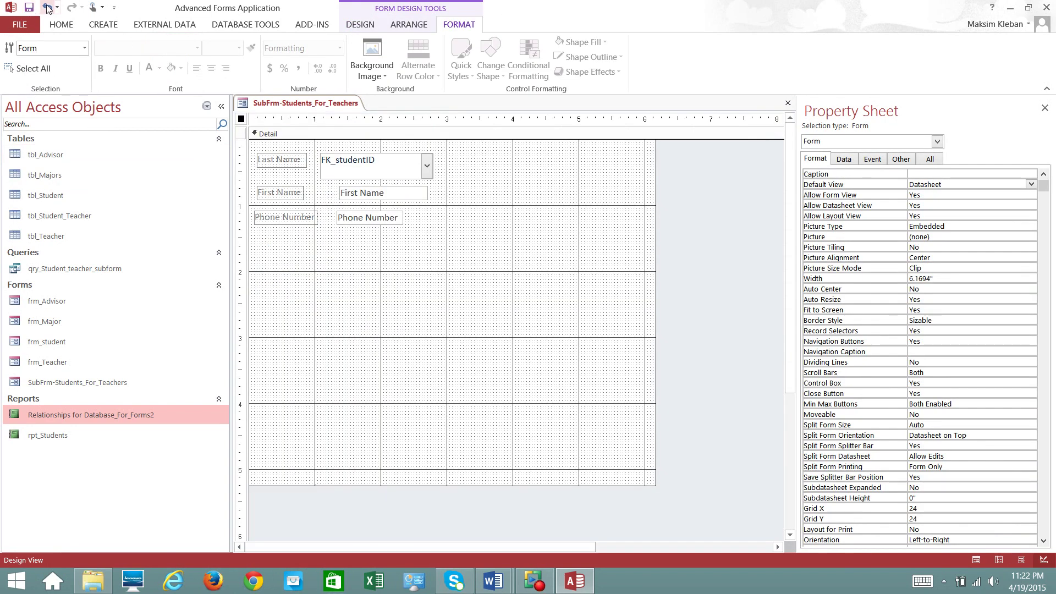
pyautogui.moveTo(412, 483); pyautogui.dragTo(405, 249)
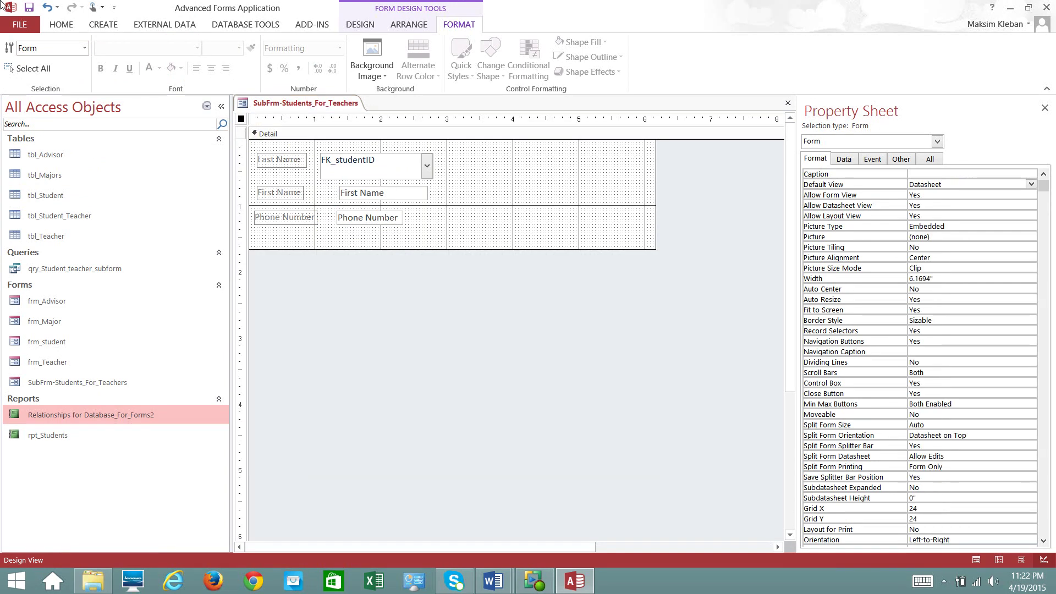
pyautogui.click(30, 7)
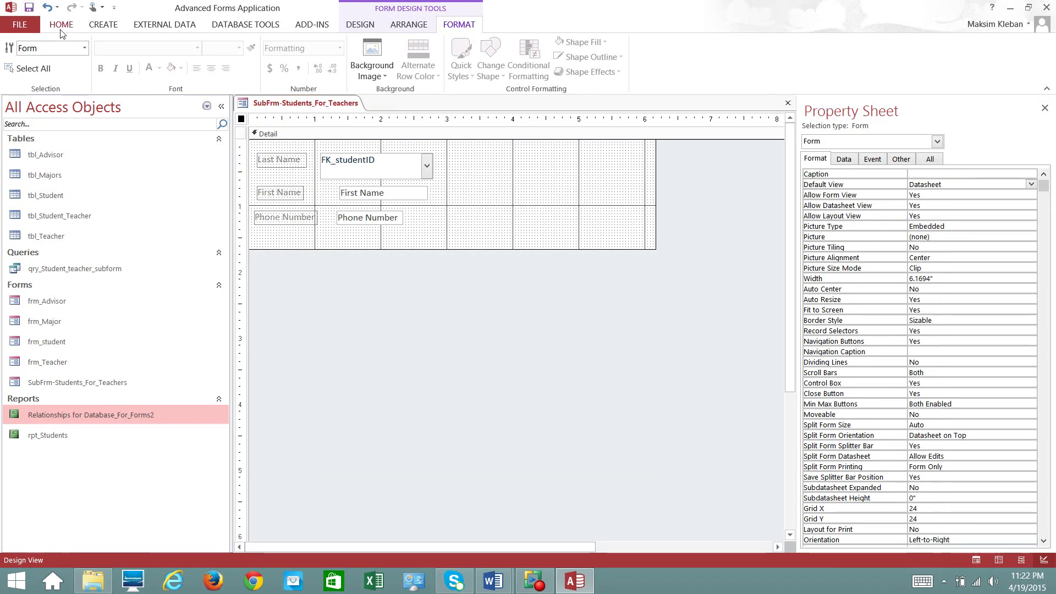
# - Close and reopen SubFrm-Students_For_Teachers to check its default datasheet display, and close it again
pyautogui.click(787, 103)
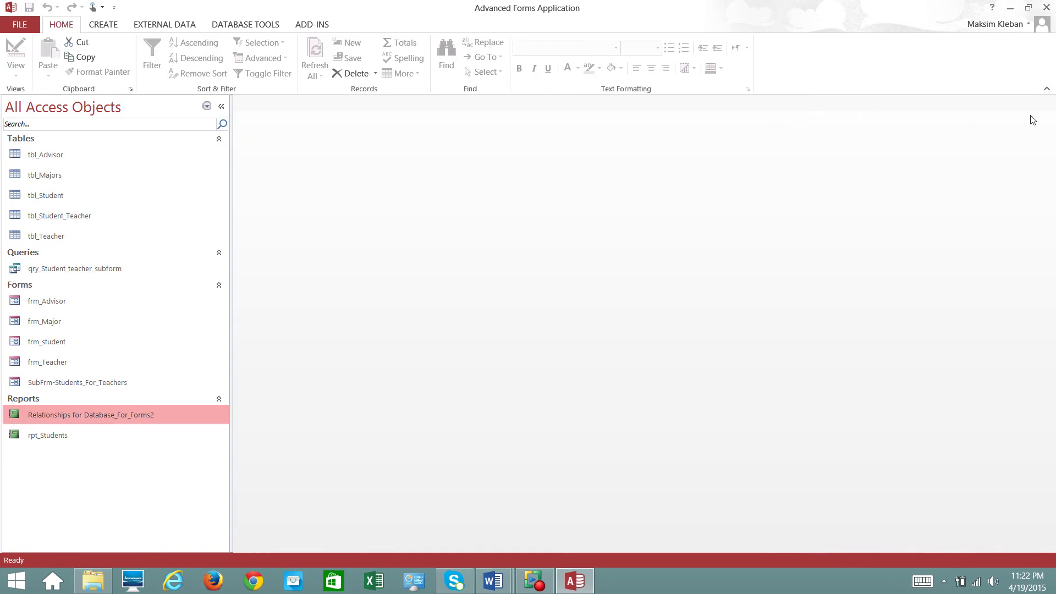
pyautogui.doubleClick(86, 385)
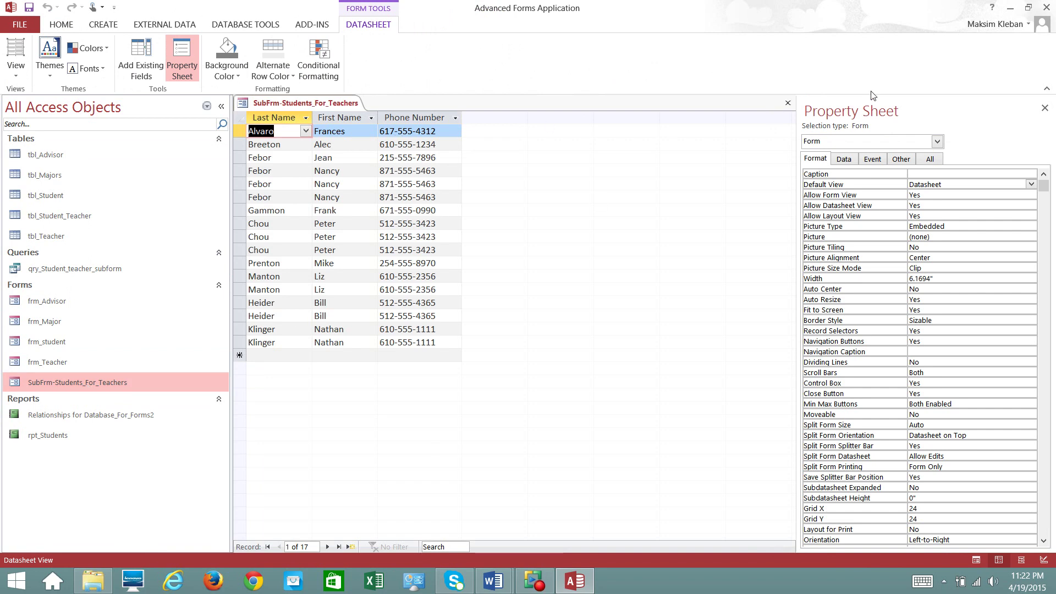
pyautogui.click(788, 102)
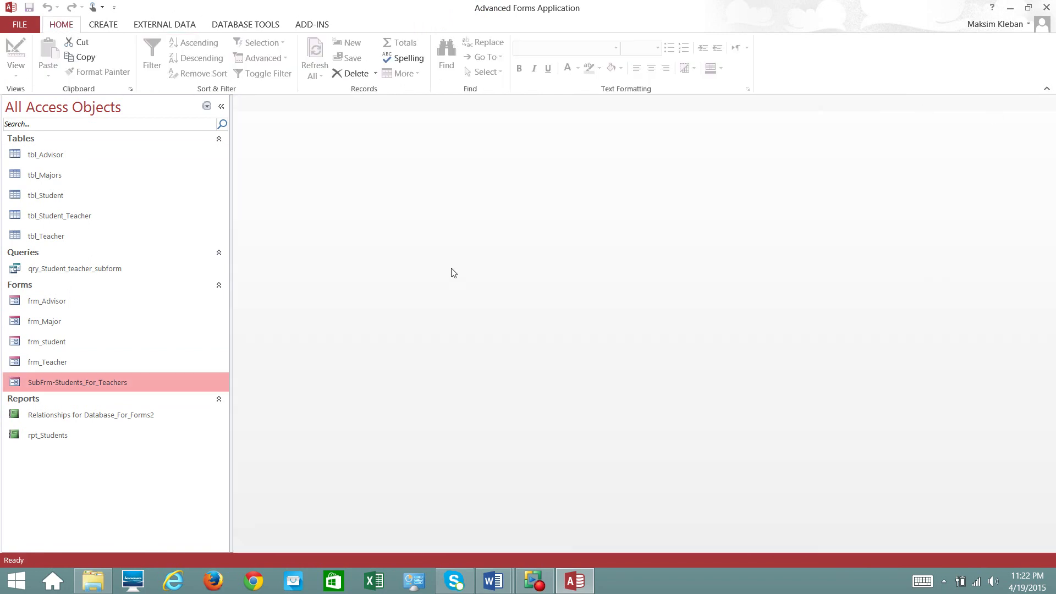
# - Open frm_Teacher in Design view and draw a subform control about 6" wide and 2.6" high below Teacher Speciality
pyautogui.click(38, 360)
pyautogui.rightClick(38, 359)
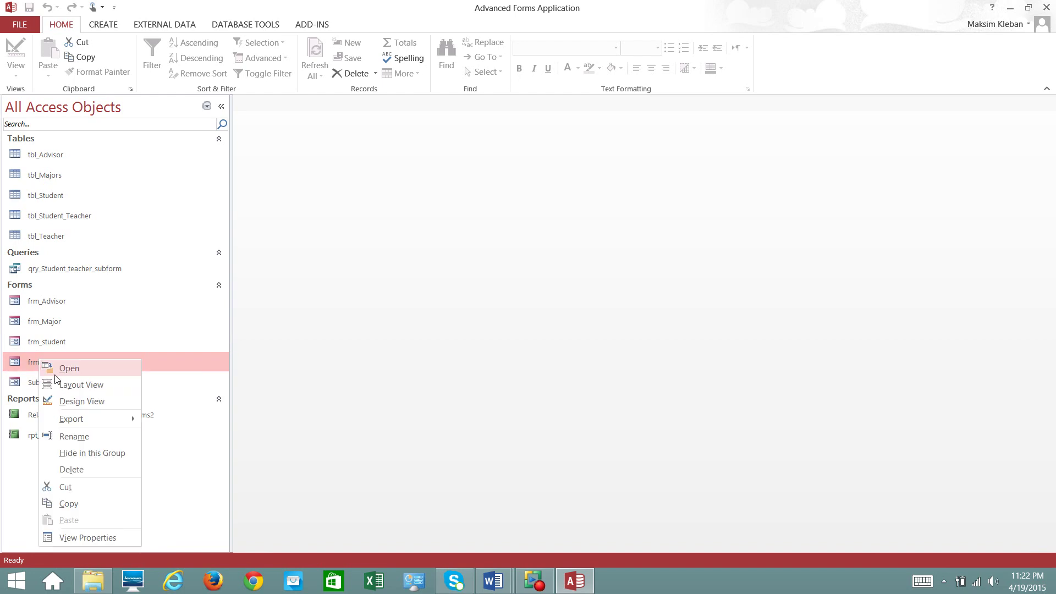
pyautogui.click(60, 402)
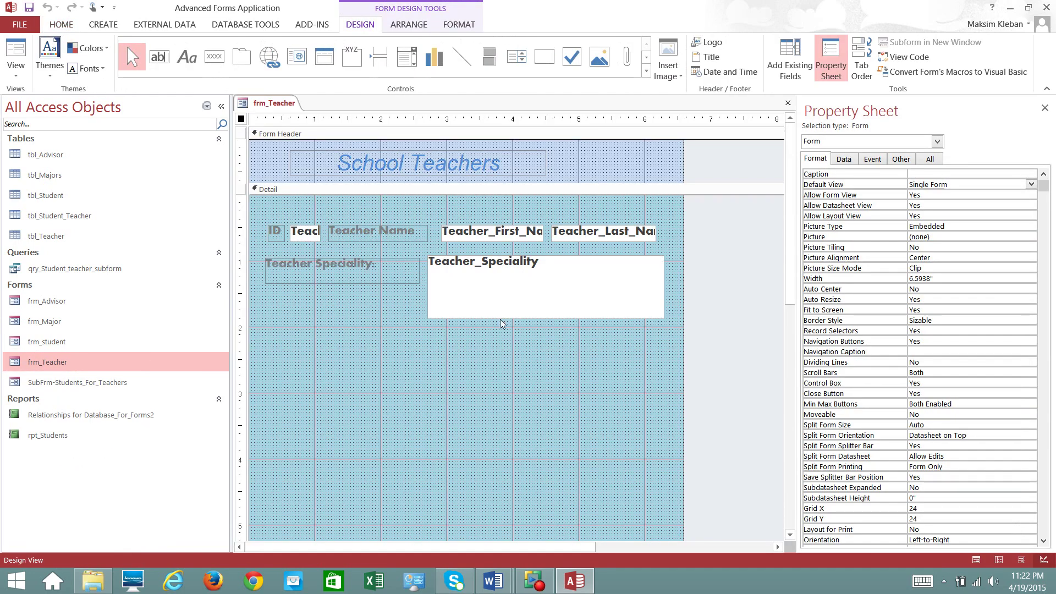
pyautogui.scroll(-3, 491, 325)
pyautogui.scroll(5, 489, 327)
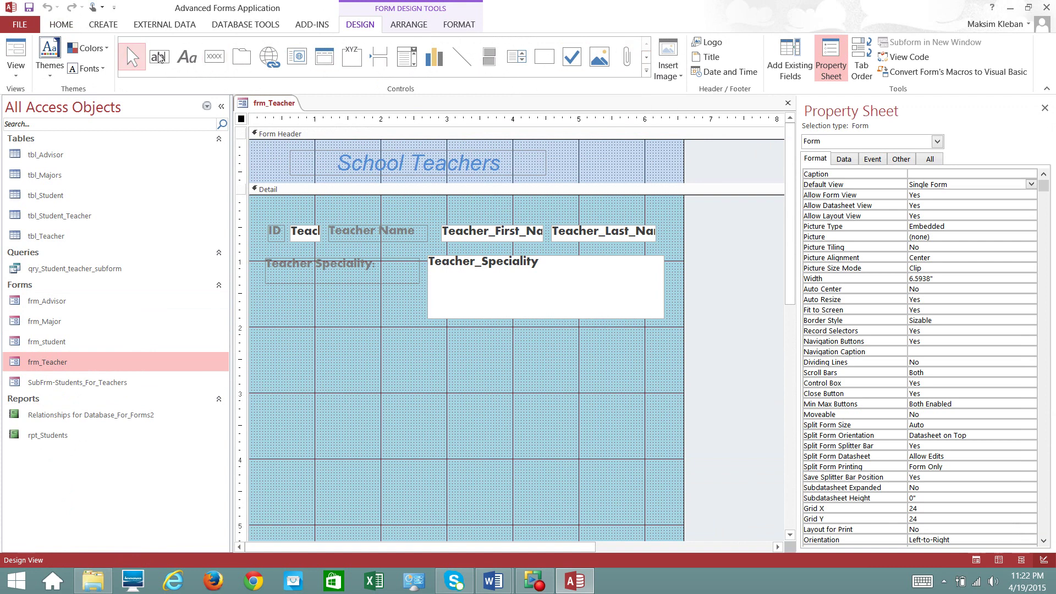
pyautogui.click(647, 58)
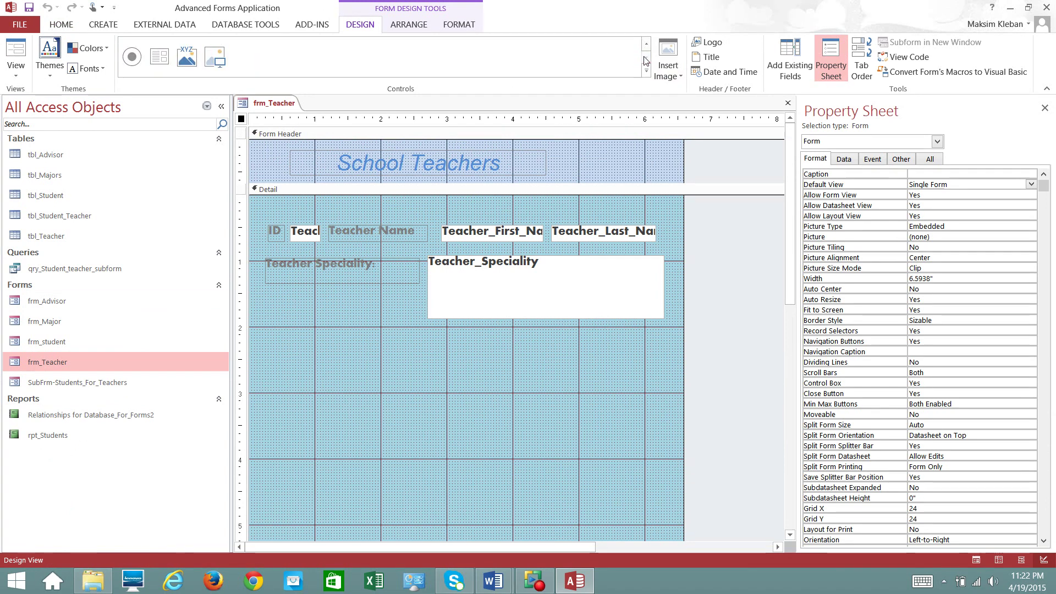
pyautogui.click(160, 57)
pyautogui.moveTo(254, 319); pyautogui.dragTo(652, 492)
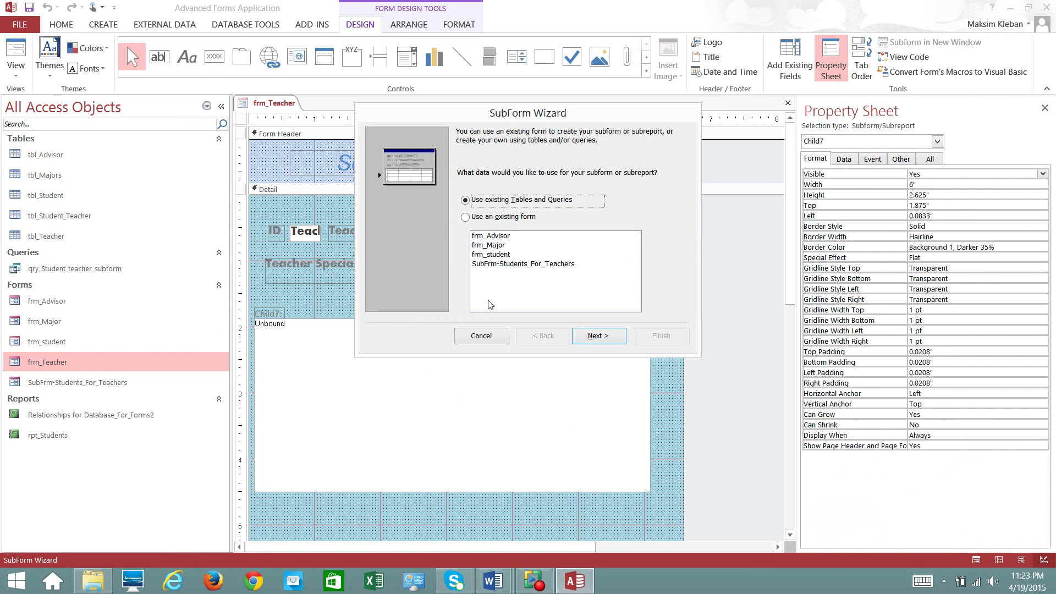
# - Base the subform on the existing form SubFrm-Students_For_Teachers, link it using Teacher_ID, and name it Students
pyautogui.click(486, 265)
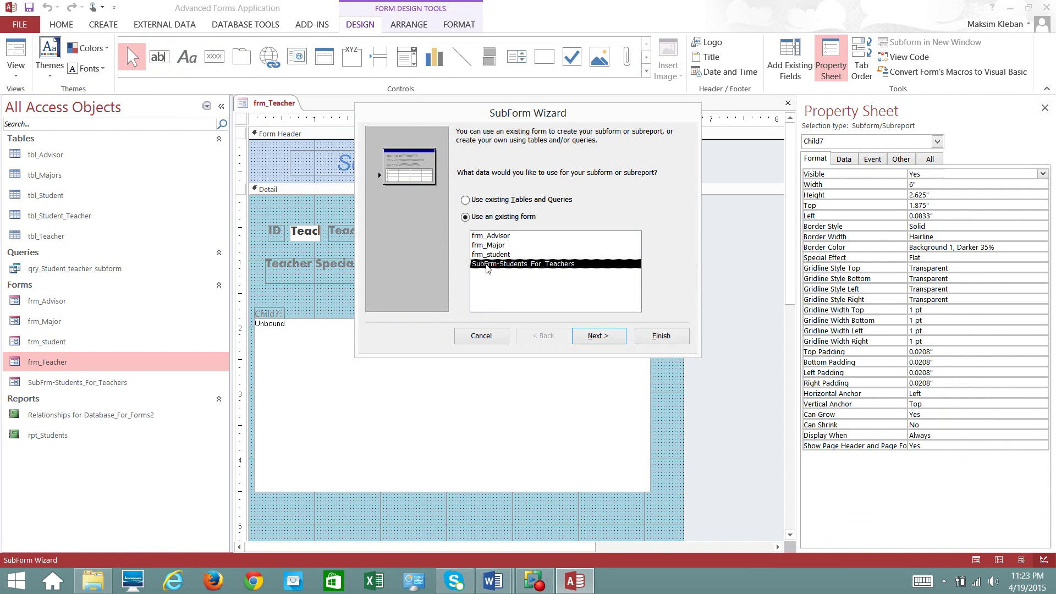
pyautogui.click(599, 336)
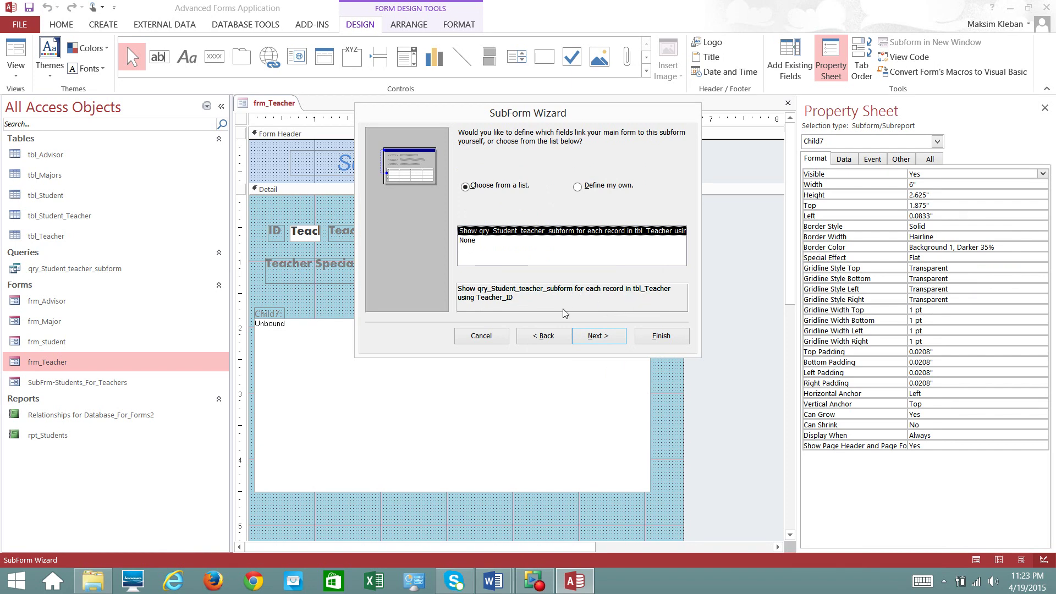
pyautogui.click(598, 336)
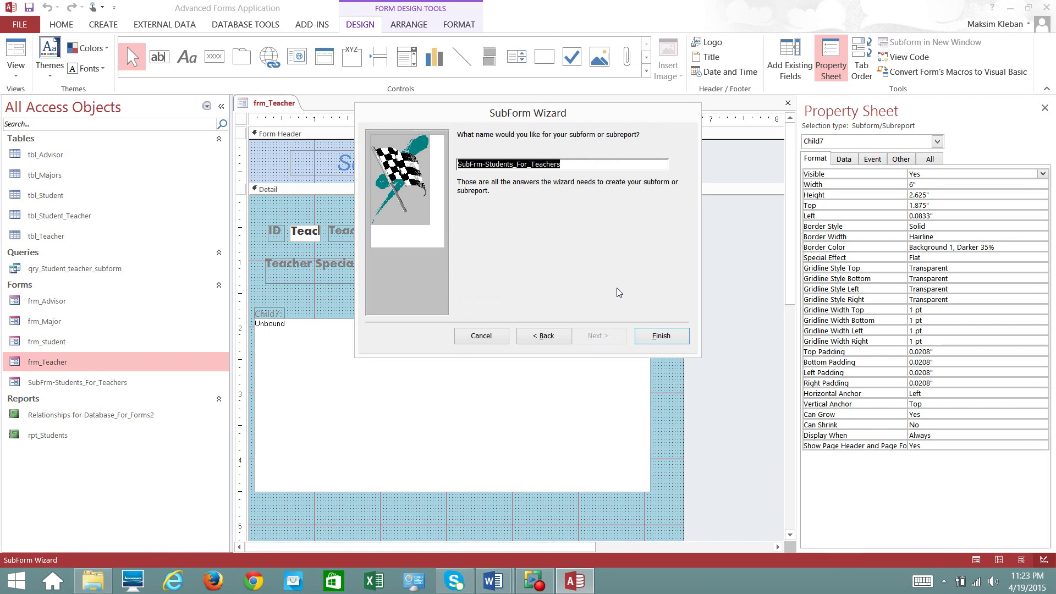
pyautogui.write('Students')
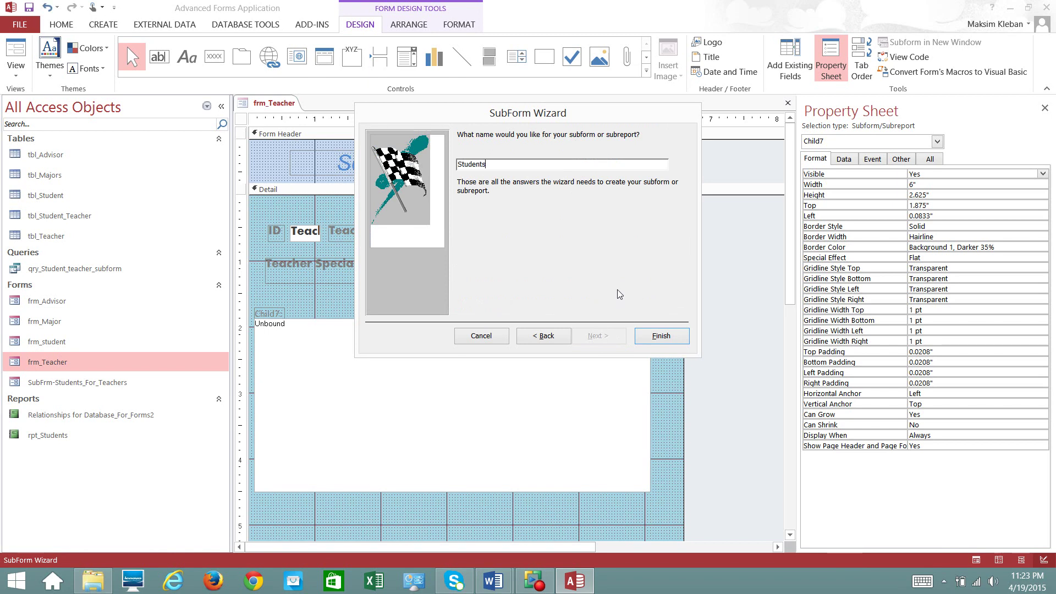
pyautogui.click(661, 336)
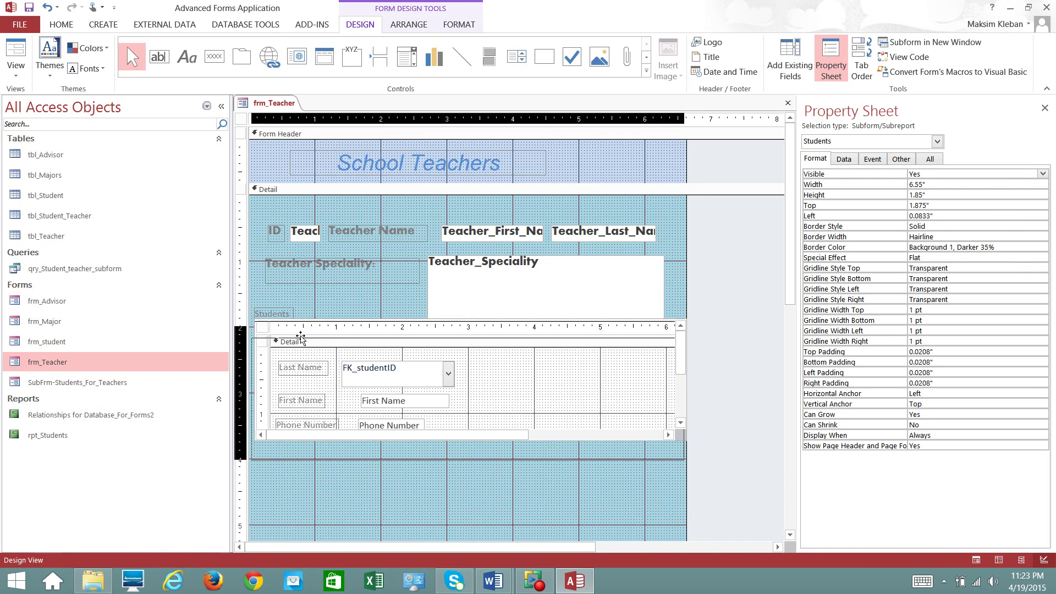
# - Move the Students subform to Top 2.0417" and Left 0.0417", close the property sheet, and close frm_Teacher with its changes
pyautogui.moveTo(301, 336); pyautogui.dragTo(300, 328)
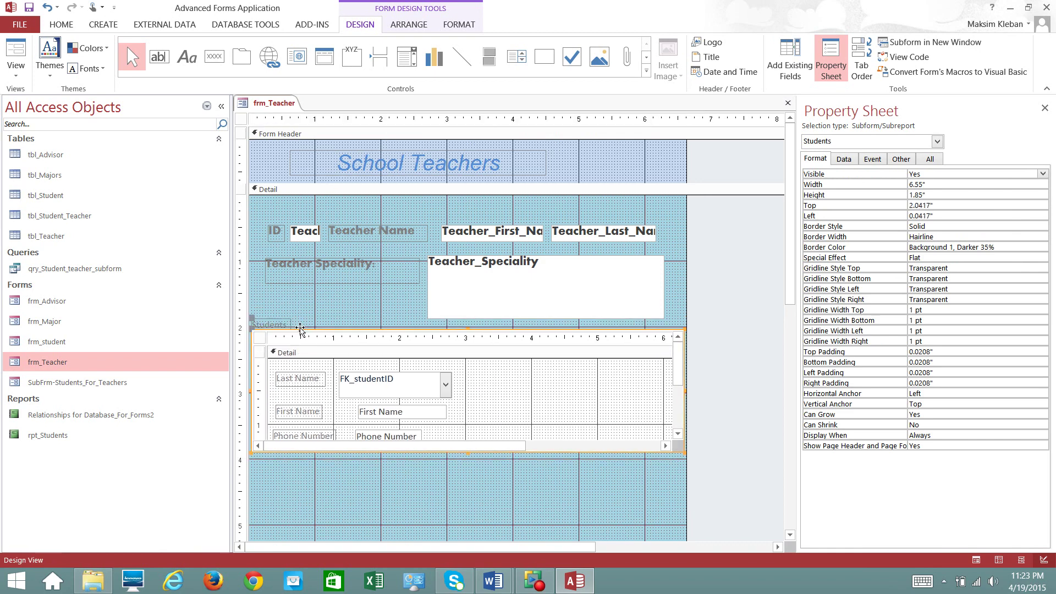
pyautogui.click(468, 450)
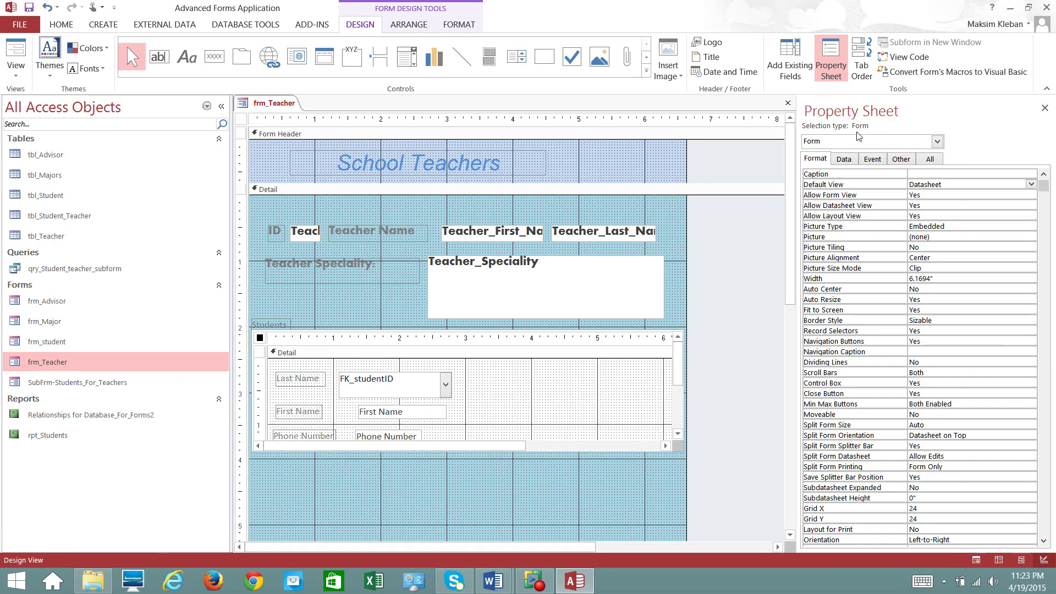
pyautogui.click(1045, 107)
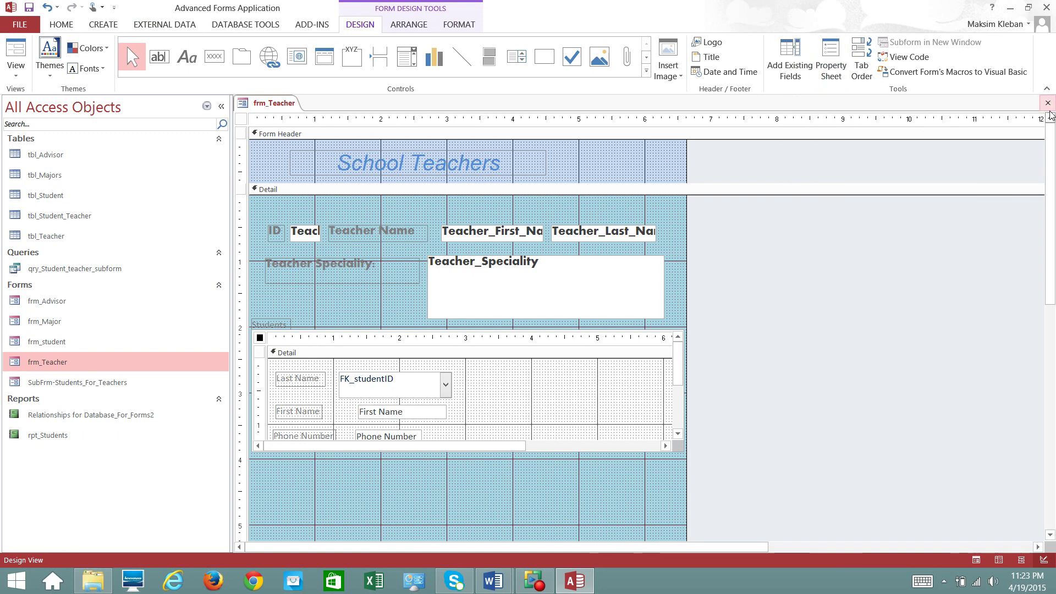
pyautogui.click(1048, 103)
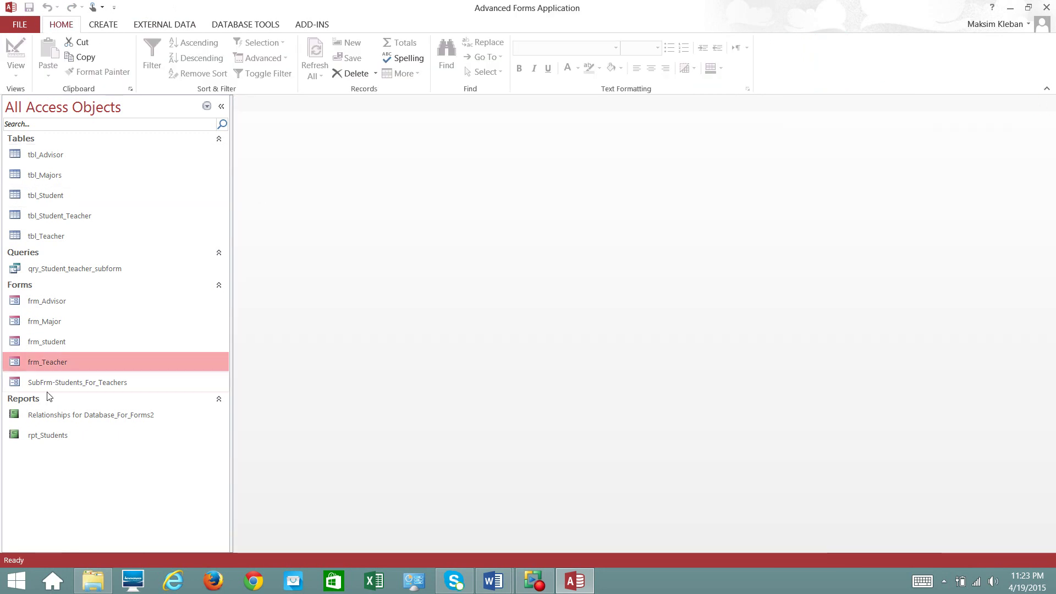
# - Open frm_Teacher in Form view and add a sixth student to teacher ID 1 using the subform's Last Name list
pyautogui.doubleClick(49, 365)
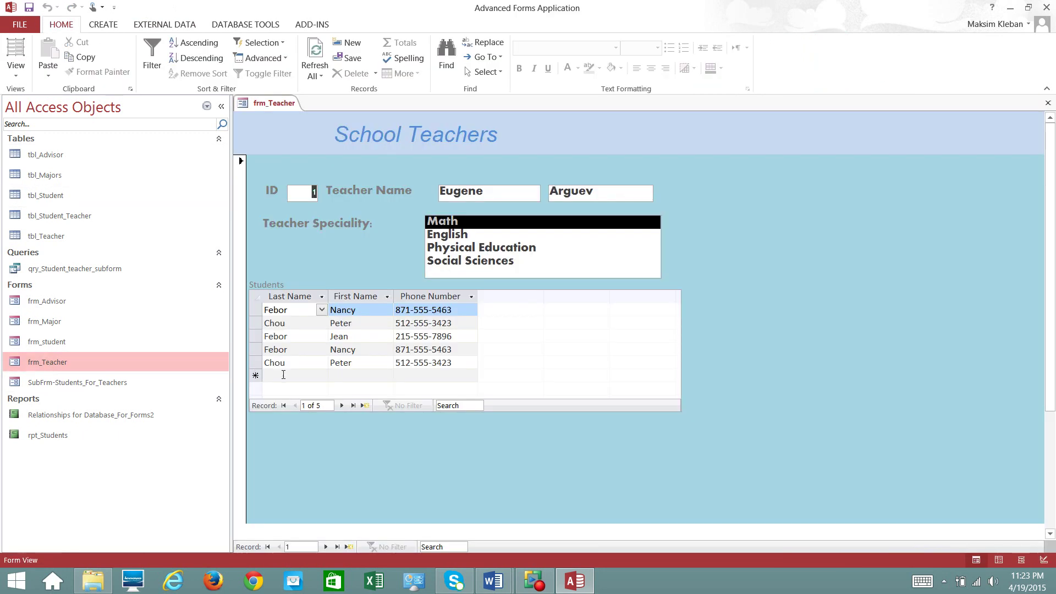
pyautogui.click(321, 379)
pyautogui.click(291, 466)
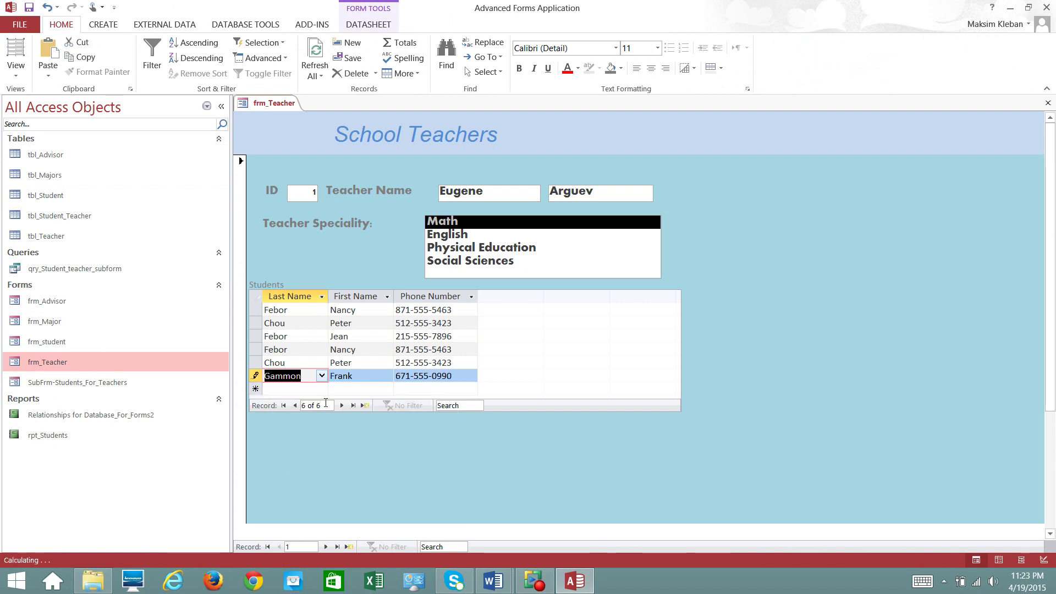
pyautogui.click(295, 406)
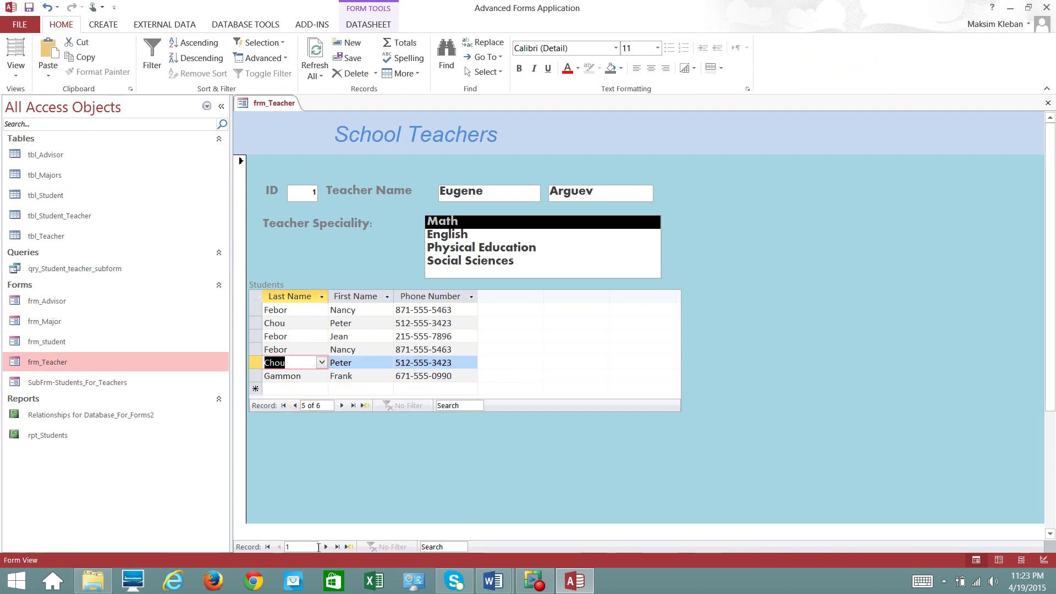
# - Go to teacher ID 3, add a second student from the Last Name list, then save and close the form
pyautogui.click(326, 547)
pyautogui.click(326, 547)
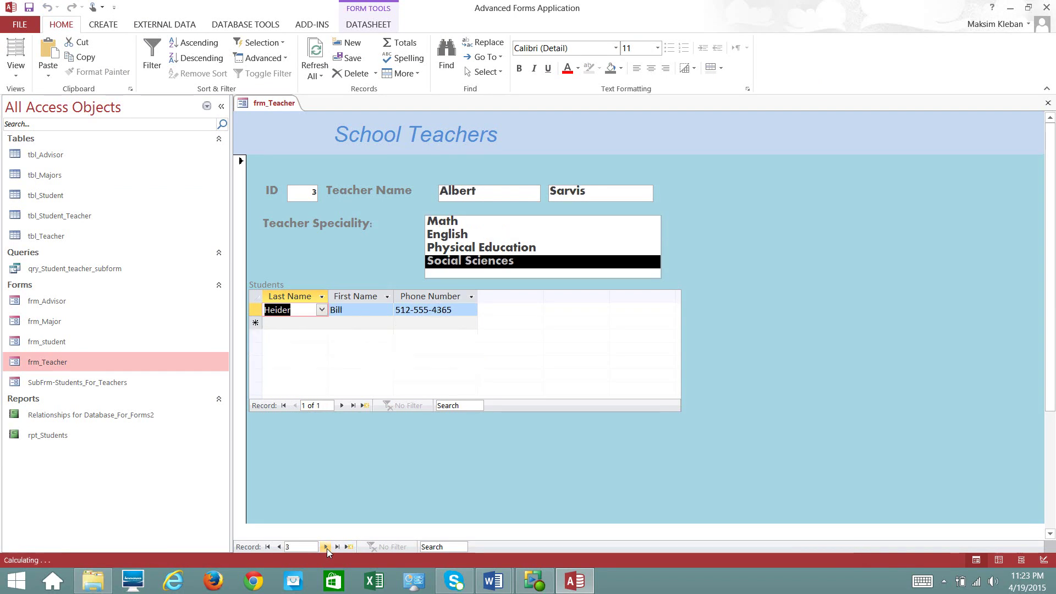
pyautogui.click(305, 323)
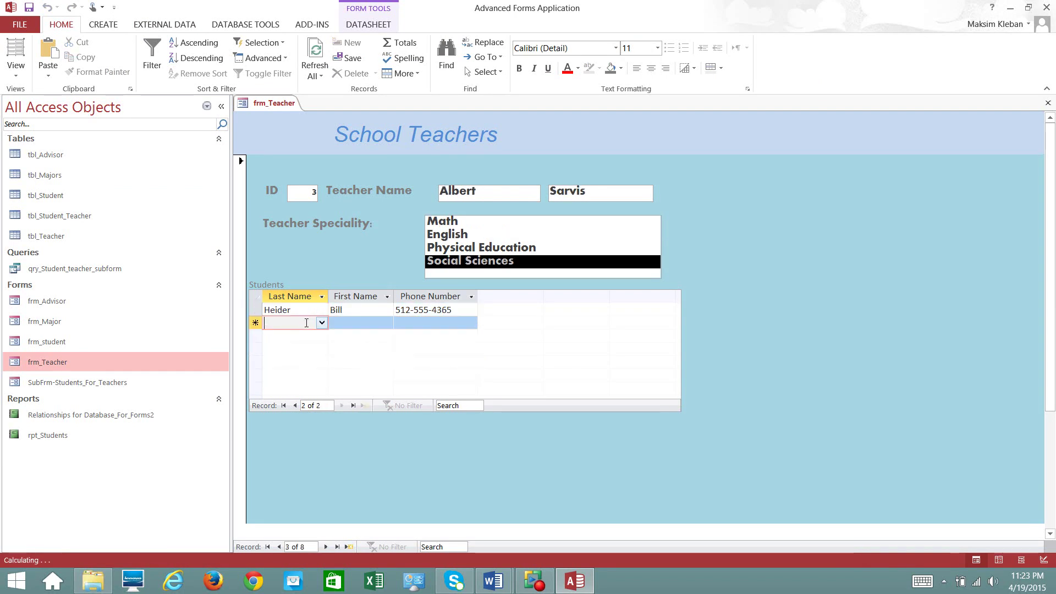
pyautogui.click(321, 323)
pyautogui.click(301, 392)
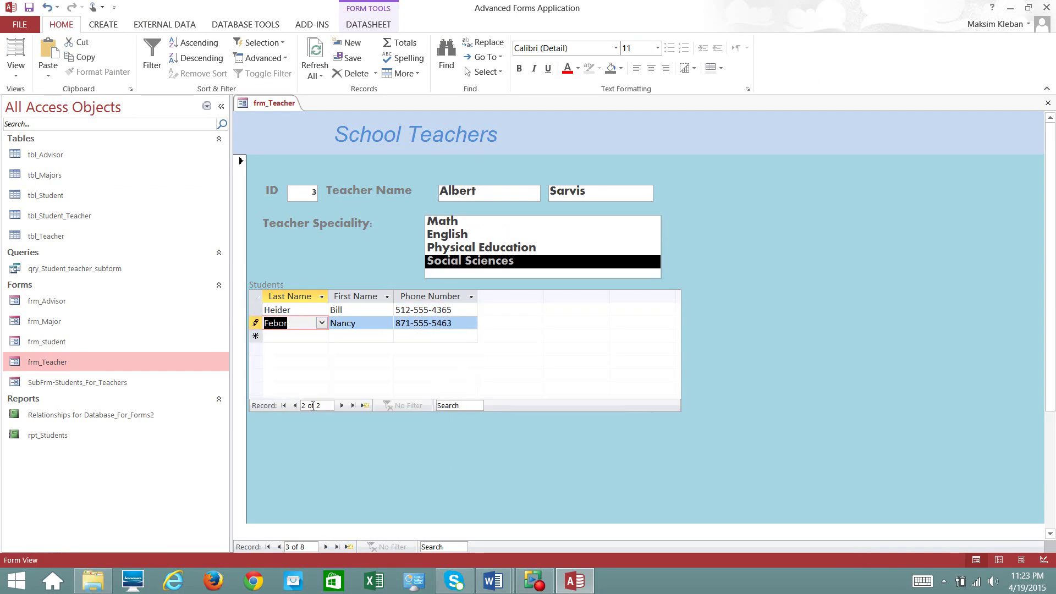
pyautogui.click(29, 7)
pyautogui.click(1047, 106)
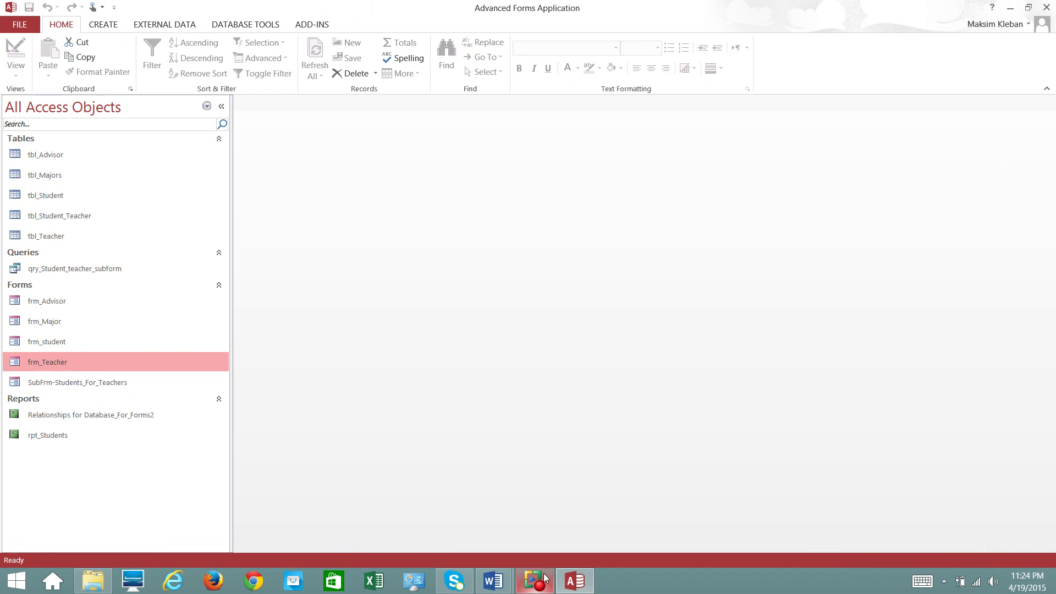